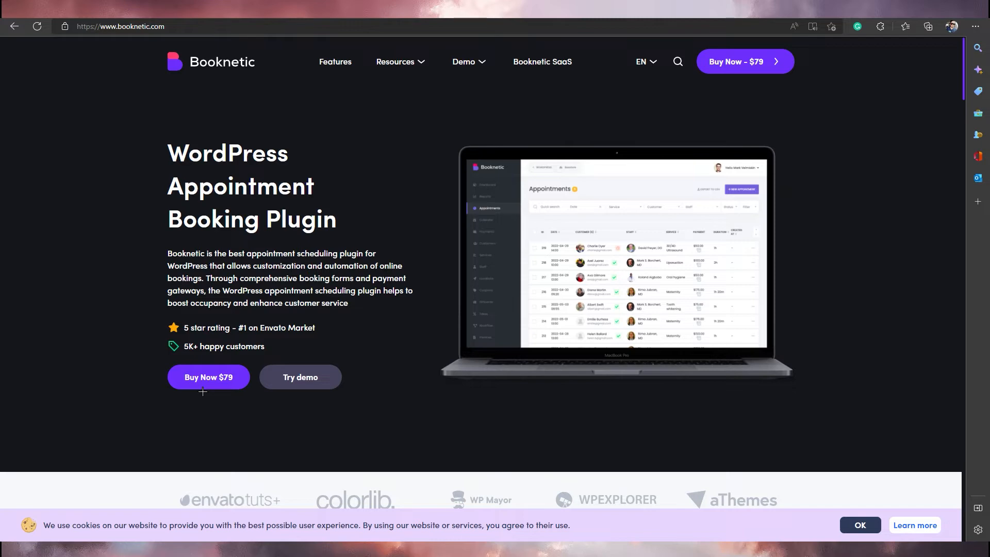
- Review the How It Works and Features sections of the Booknetic plugin's home page
{"action": "scroll", "coordinate": [203, 392], "scroll_direction": "down", "scroll_amount": 5}
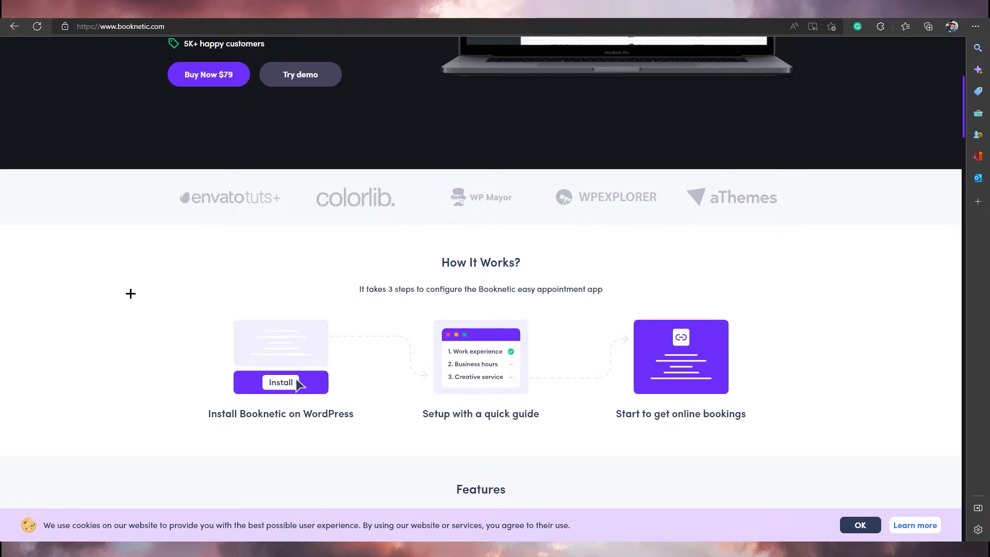
{"action": "scroll", "coordinate": [355, 308], "scroll_direction": "down", "scroll_amount": 3}
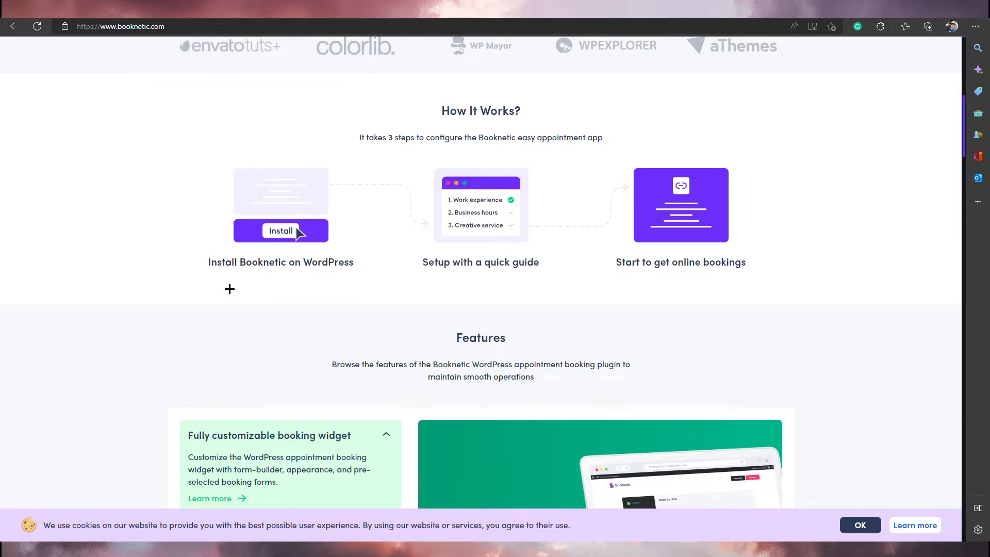
{"action": "scroll", "coordinate": [261, 382], "scroll_direction": "down", "scroll_amount": 6}
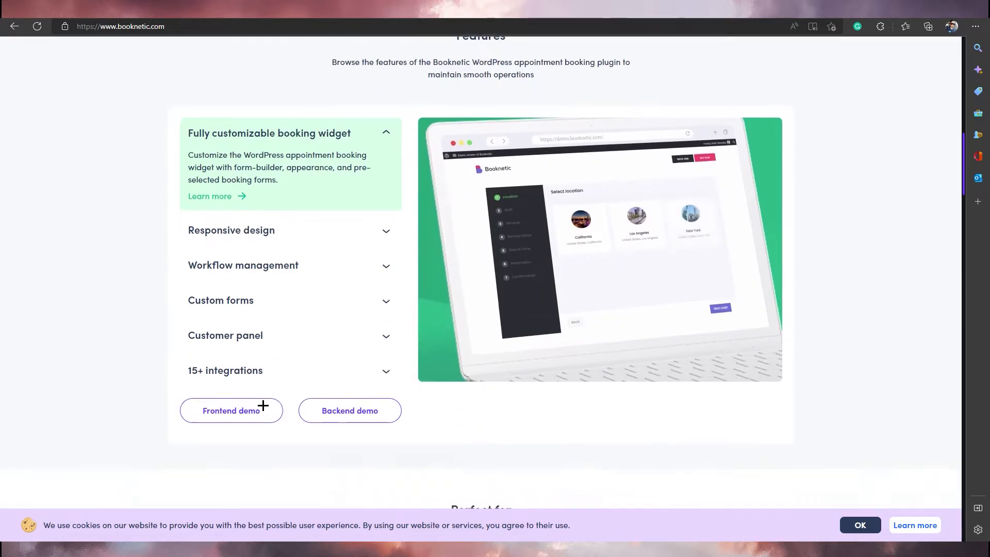
{"action": "scroll", "coordinate": [256, 413], "scroll_direction": "up", "scroll_amount": 13}
{"action": "scroll", "coordinate": [242, 371], "scroll_direction": "up", "scroll_amount": 2}
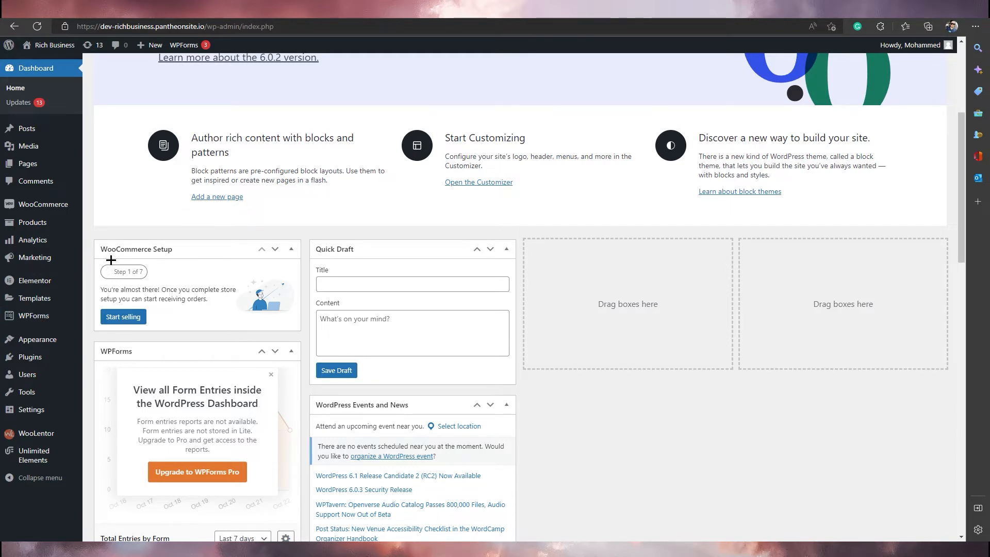
- Open the plugin upload form in the WordPress admin and supply booknetic.zip from the Downloads folder
{"action": "mouse_move", "coordinate": [30, 357]}
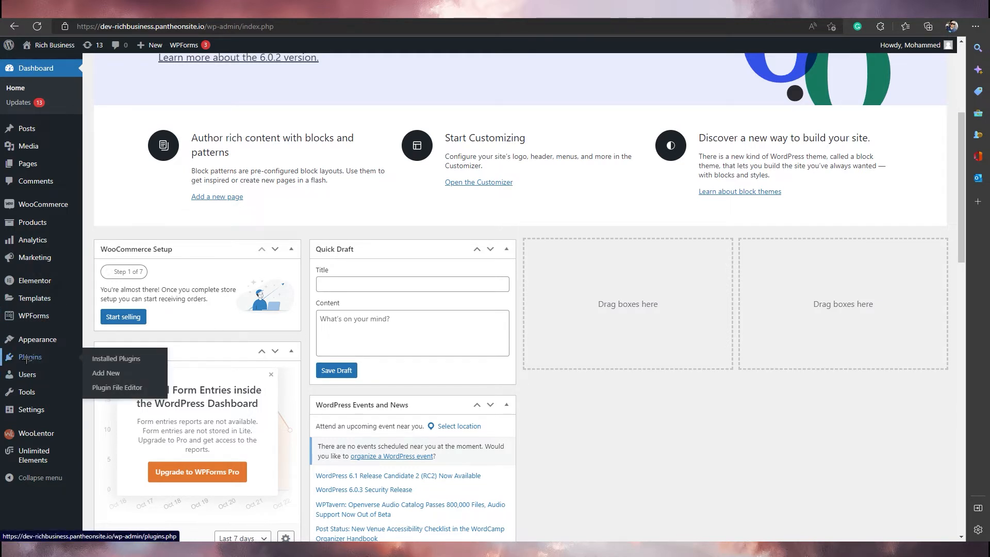
{"action": "left_click", "coordinate": [106, 373]}
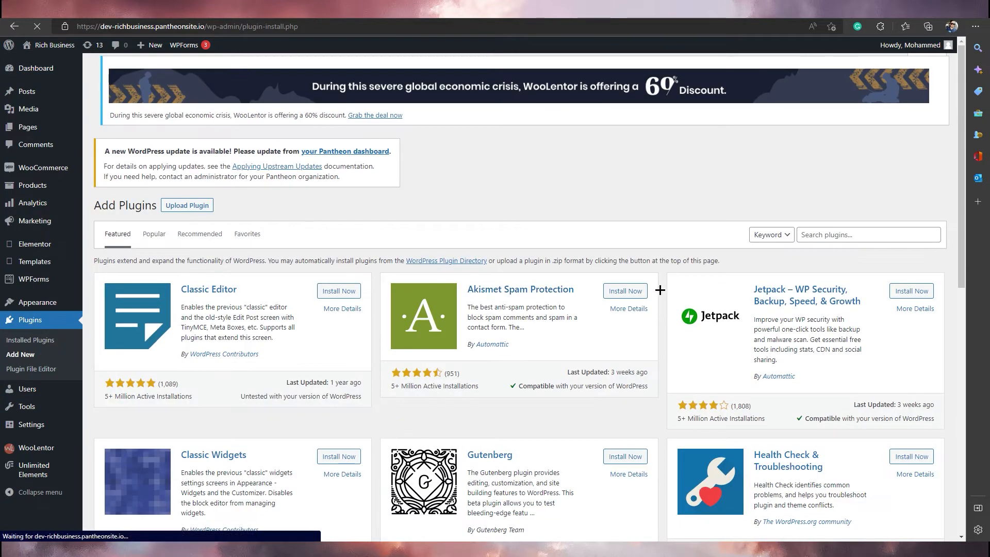
{"action": "left_click", "coordinate": [199, 205]}
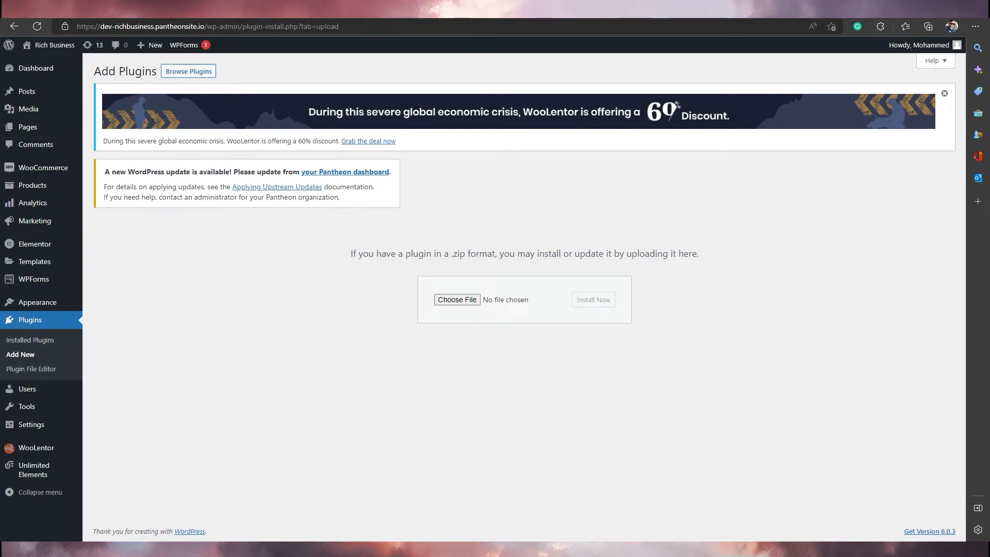
{"action": "left_click_drag", "start_coordinate": [0, 258], "coordinate": [642, 203]}
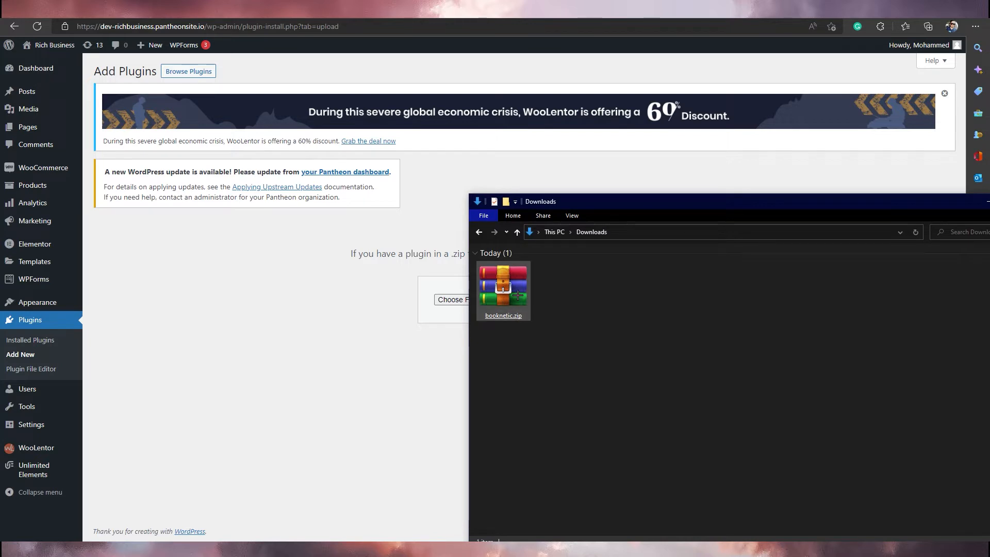
{"action": "left_click_drag", "start_coordinate": [503, 289], "coordinate": [442, 299]}
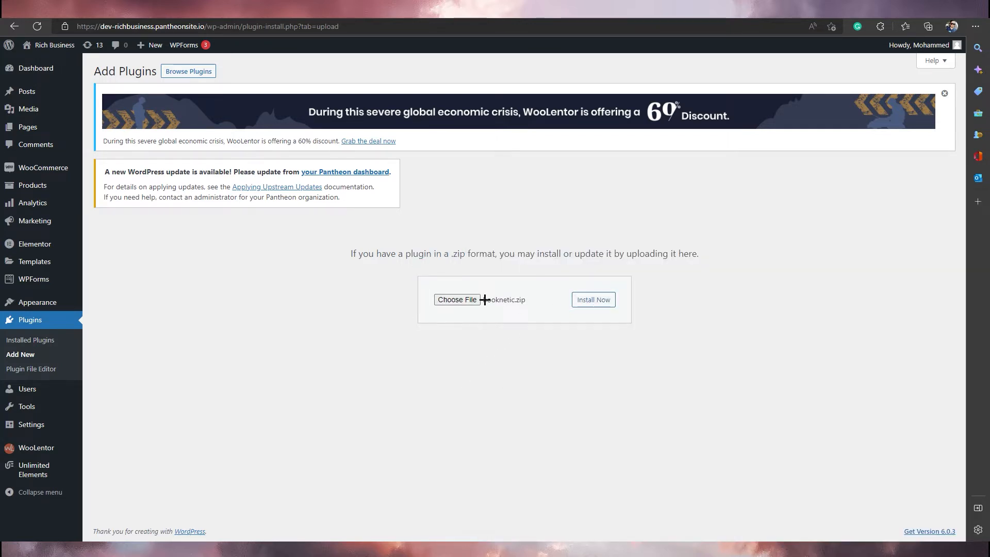
- Install the uploaded Booknetic plugin, activate it and highlight its entry among the installed plugins
{"action": "left_click", "coordinate": [609, 296]}
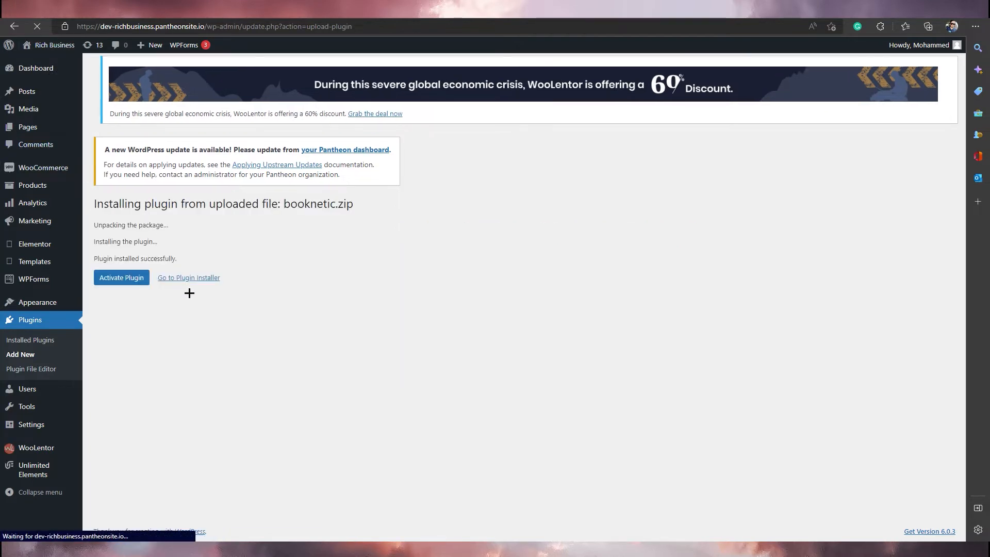
{"action": "left_click", "coordinate": [138, 280]}
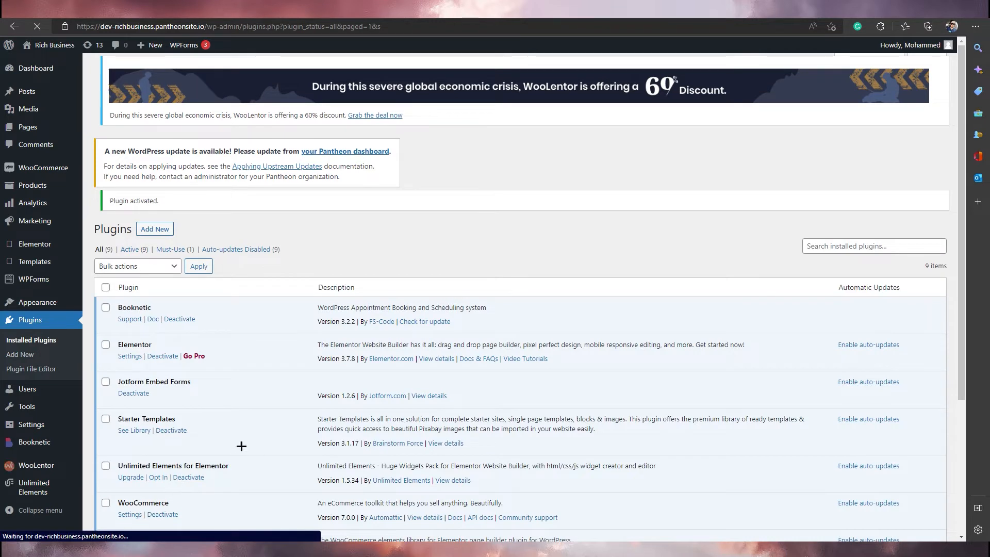
{"action": "left_click_drag", "start_coordinate": [118, 310], "coordinate": [157, 311]}
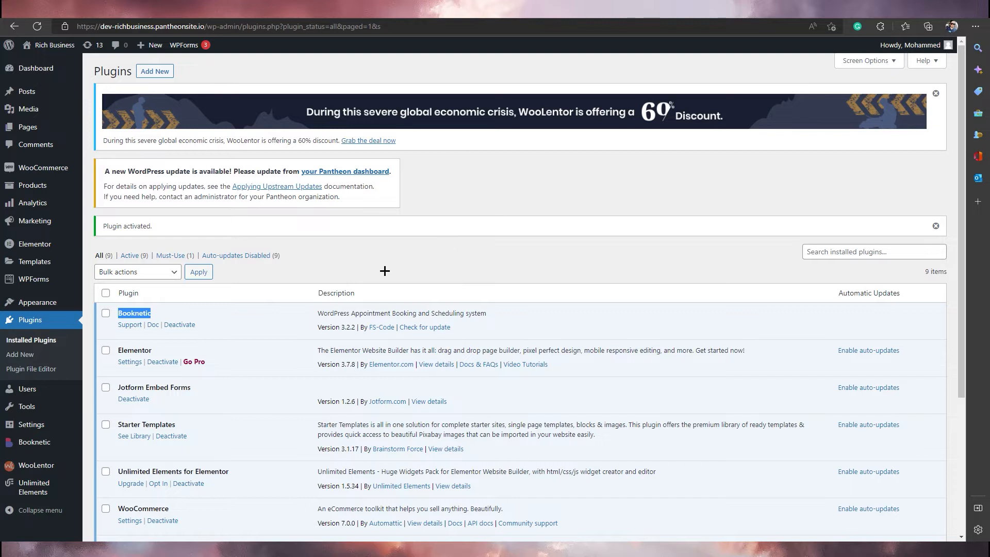
- Open the Booknetic dashboard and go to Company details through the starting guide
{"action": "left_click", "coordinate": [34, 442]}
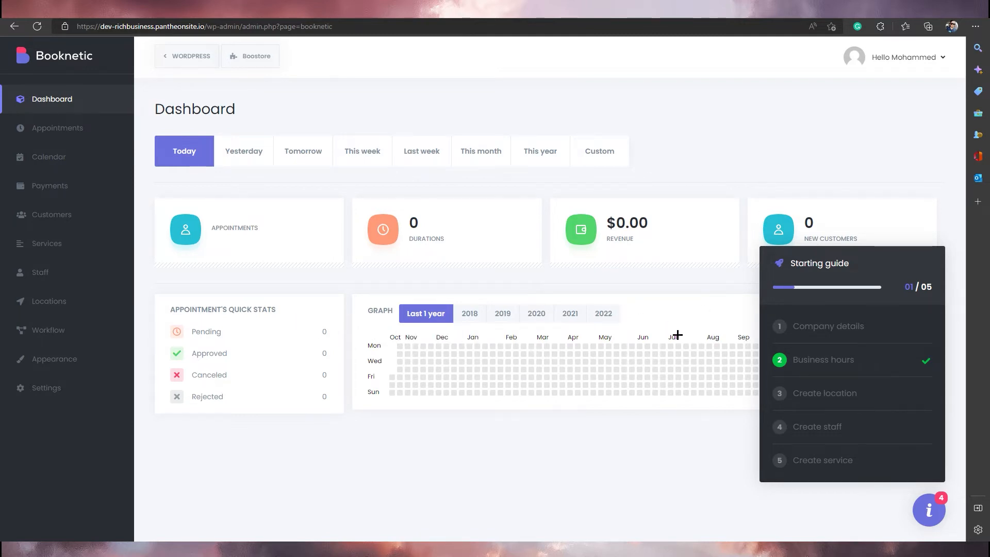
{"action": "left_click", "coordinate": [945, 519]}
{"action": "left_click", "coordinate": [943, 521]}
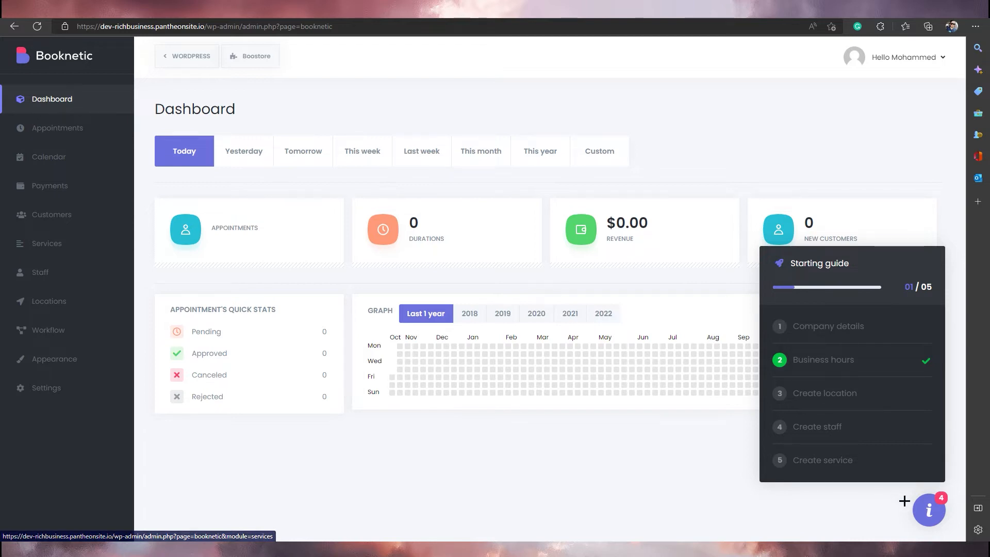
{"action": "left_click", "coordinate": [927, 509]}
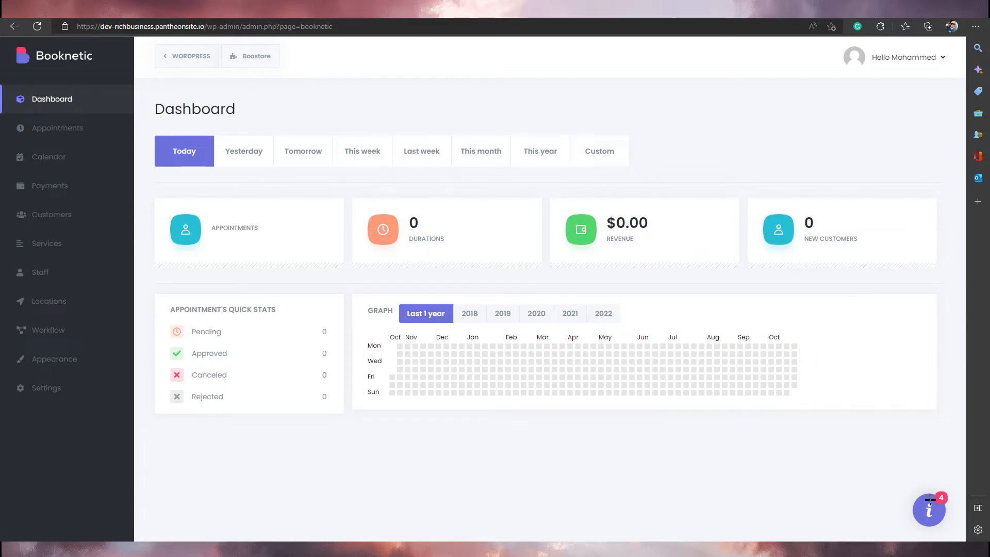
{"action": "left_click", "coordinate": [928, 509]}
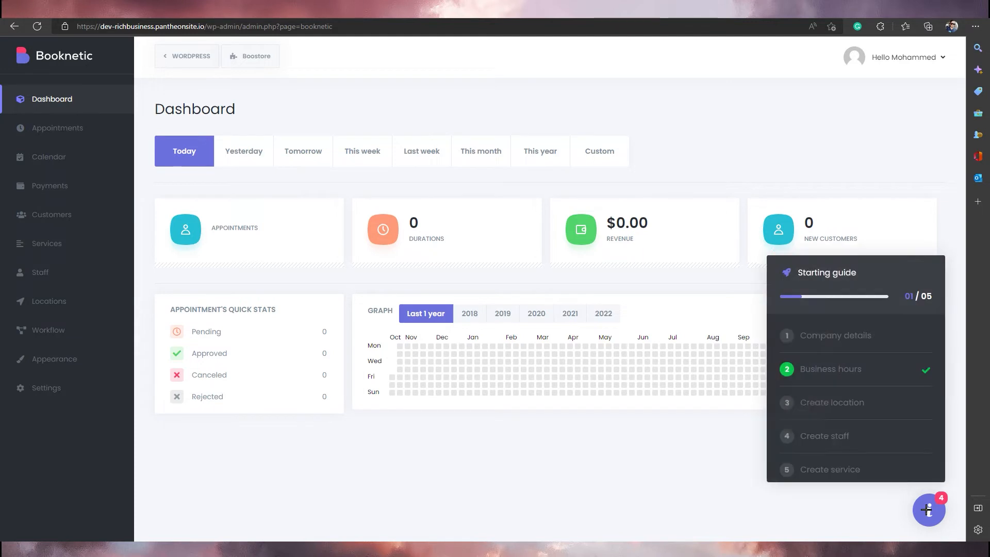
{"action": "left_click", "coordinate": [835, 330]}
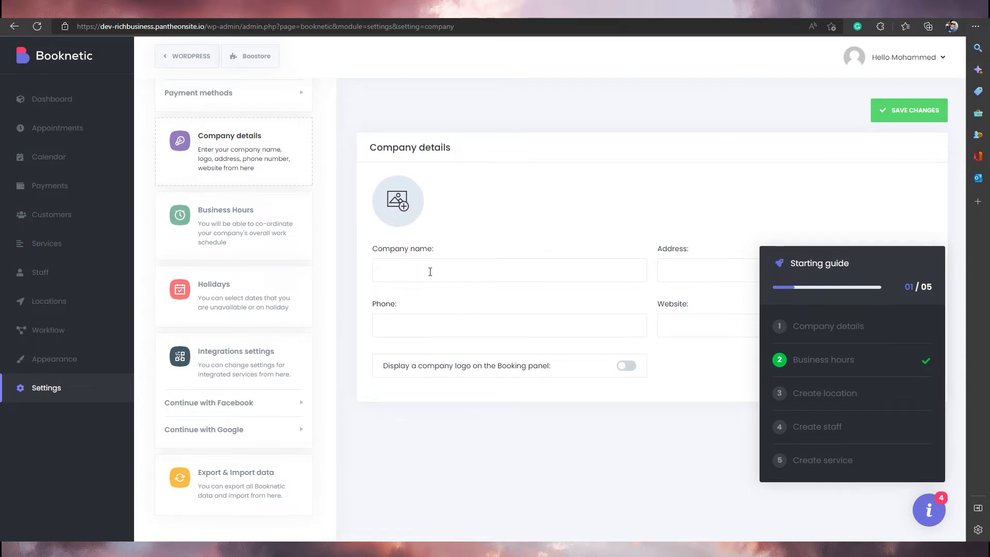
{"action": "left_click", "coordinate": [931, 513]}
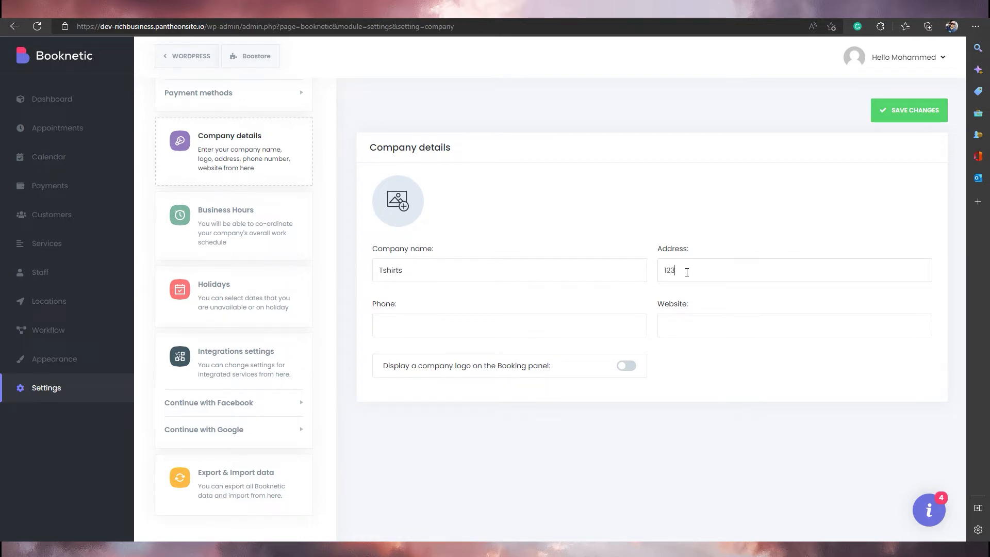
{"action": "left_click", "coordinate": [554, 327]}
{"action": "type", "text": "03"}
{"action": "type", "text": "ww"}
{"action": "type", "text": "w.12321.com"}
{"action": "left_click", "coordinate": [905, 111]}
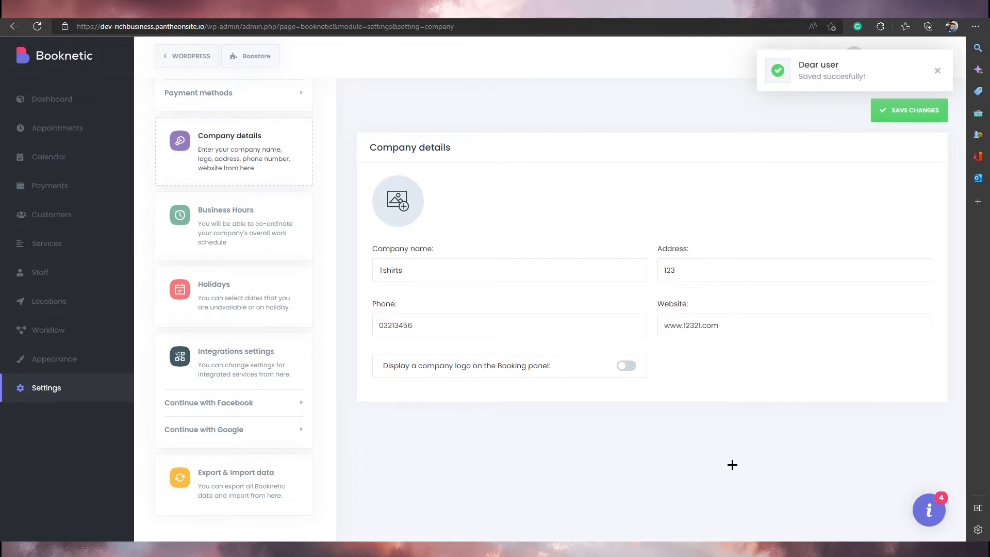
- Open the Business hours settings through the starting guide and collapse the guide
{"action": "left_click", "coordinate": [931, 510]}
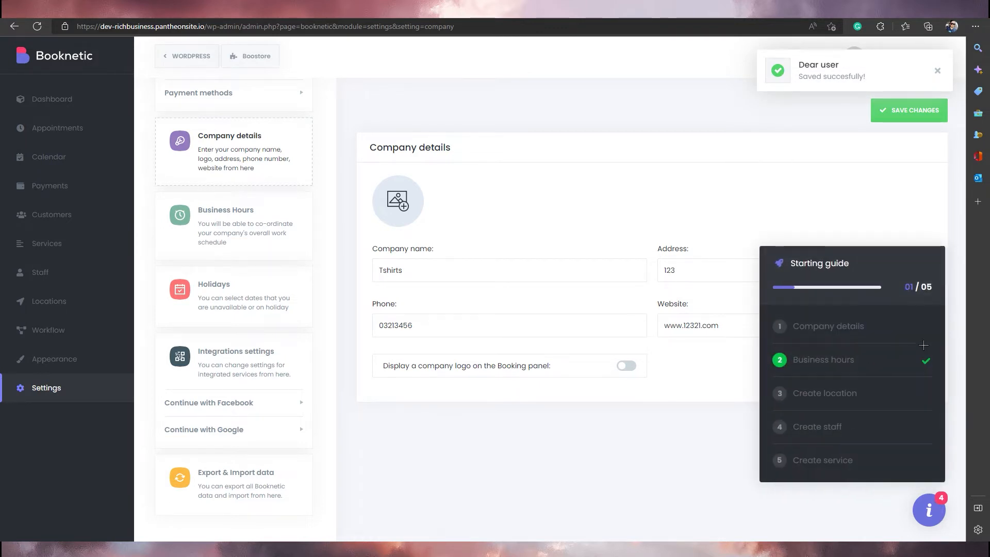
{"action": "left_click", "coordinate": [836, 364]}
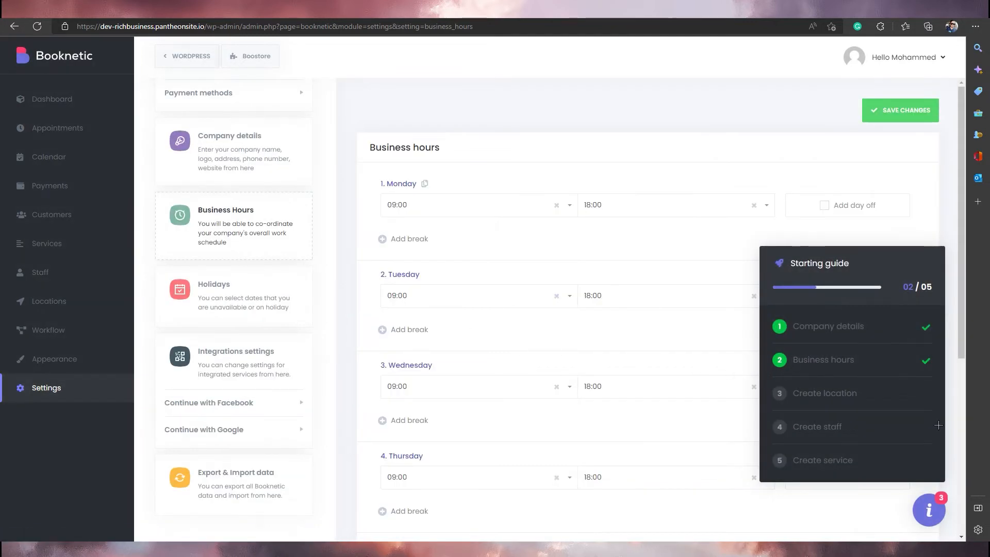
{"action": "left_click", "coordinate": [933, 502]}
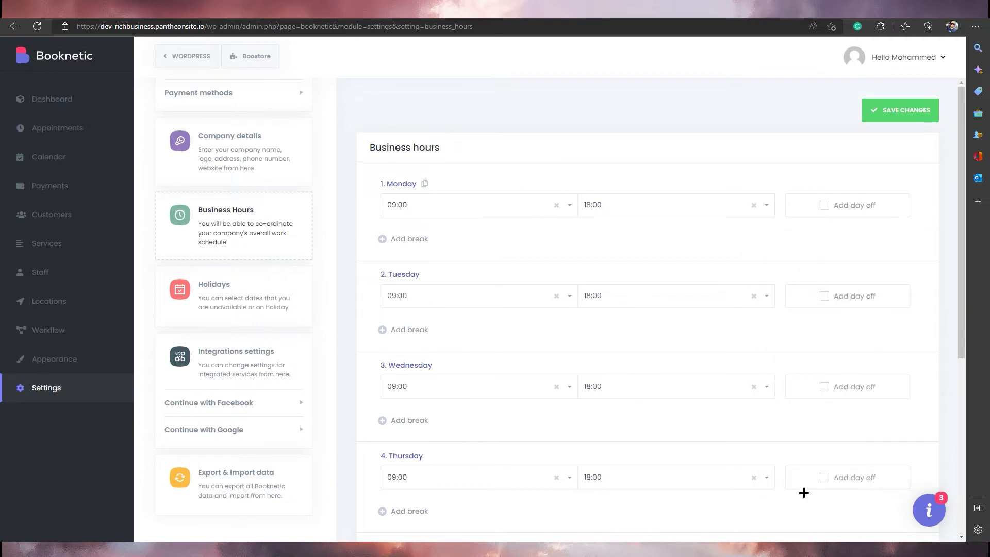
{"action": "left_click", "coordinate": [929, 511]}
- Set Tuesday's business hours to start at 10:10 and end at 16:00
{"action": "left_click", "coordinate": [551, 298]}
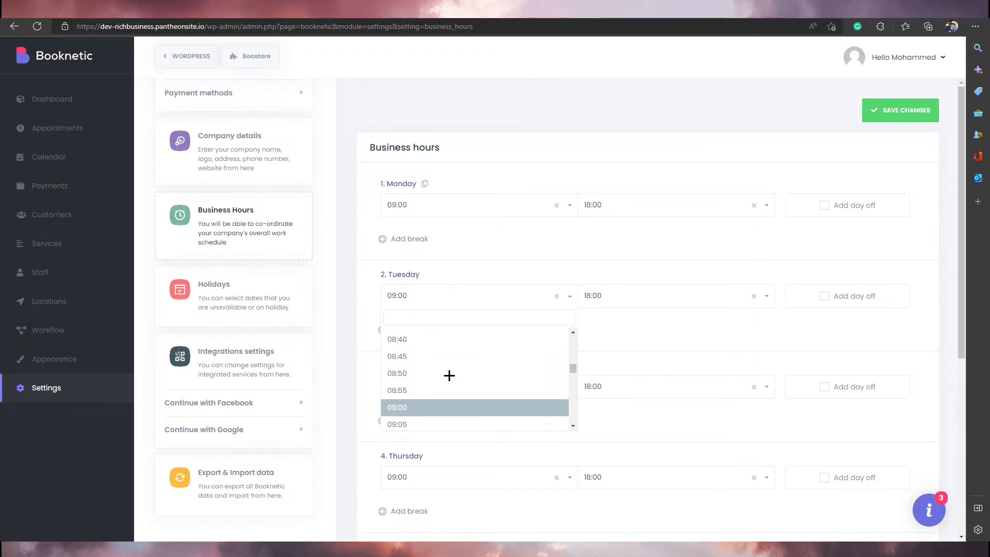
{"action": "scroll", "coordinate": [449, 375], "scroll_direction": "down", "scroll_amount": 5}
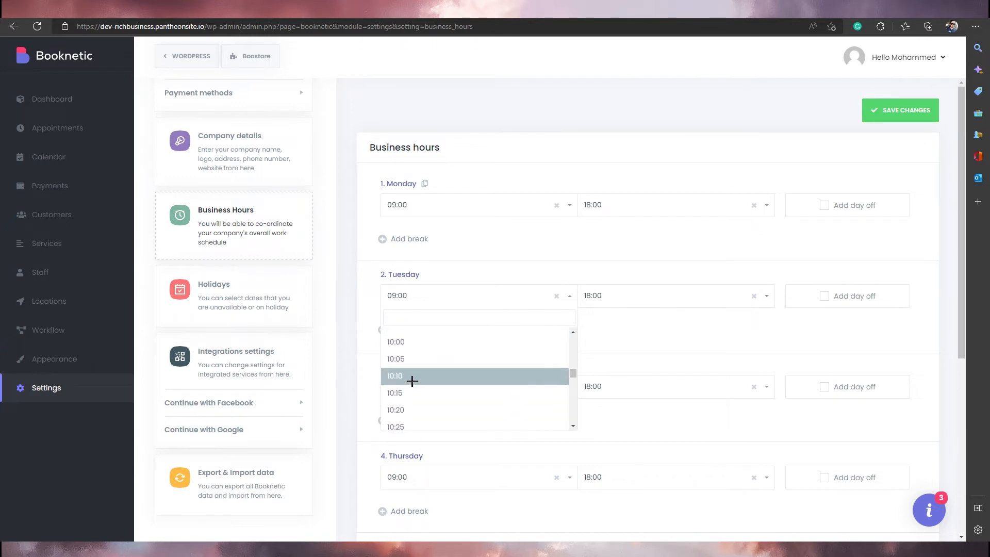
{"action": "left_click", "coordinate": [412, 376]}
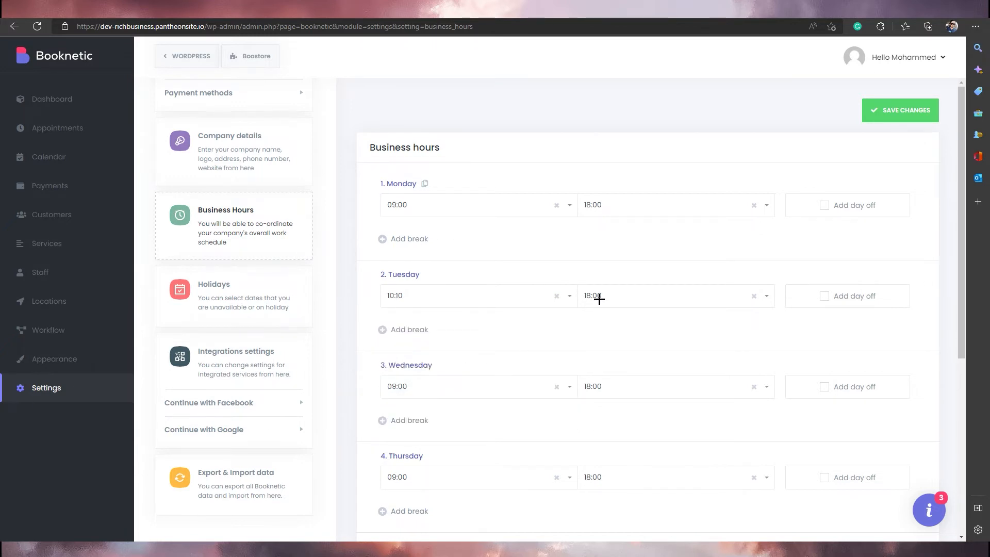
{"action": "left_click", "coordinate": [725, 298]}
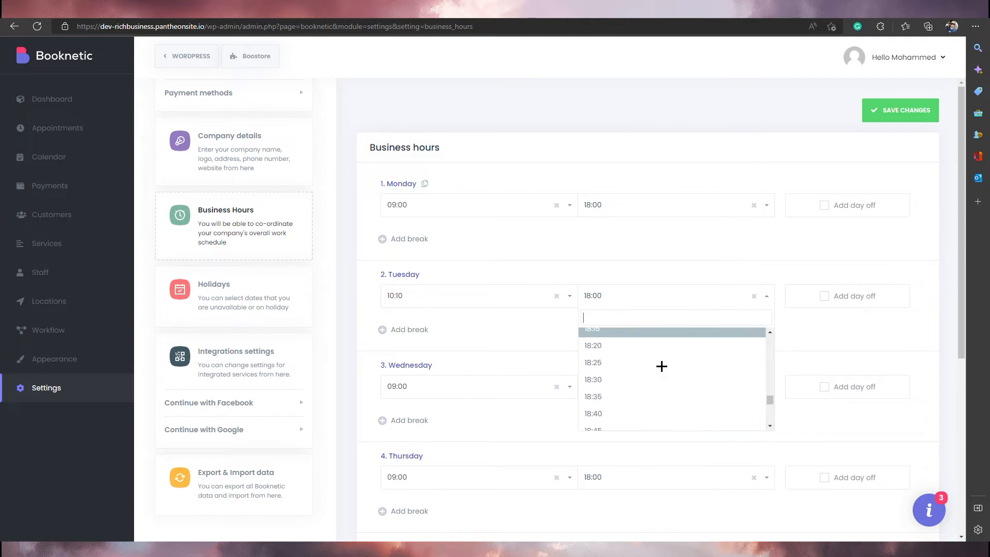
{"action": "scroll", "coordinate": [662, 366], "scroll_direction": "up", "scroll_amount": 10}
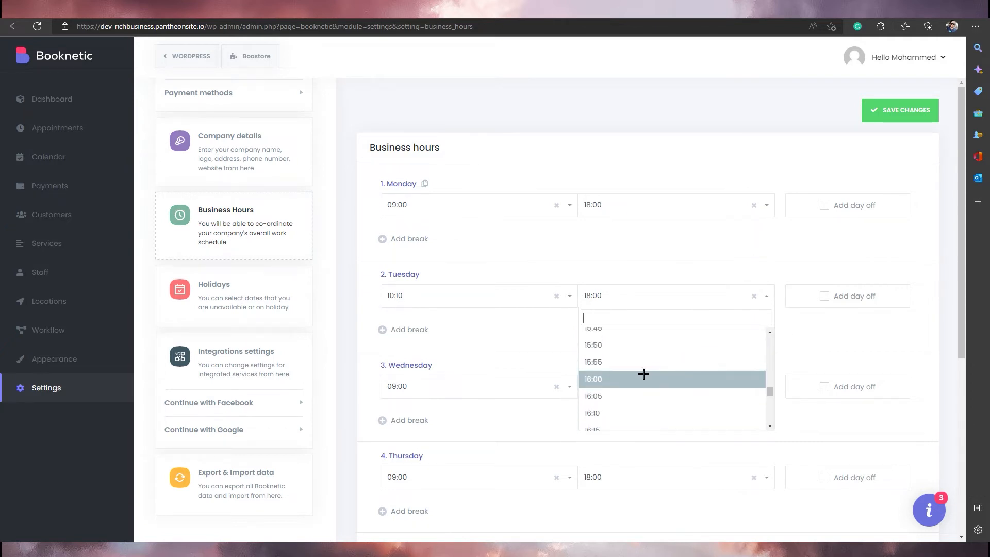
{"action": "left_click", "coordinate": [623, 364]}
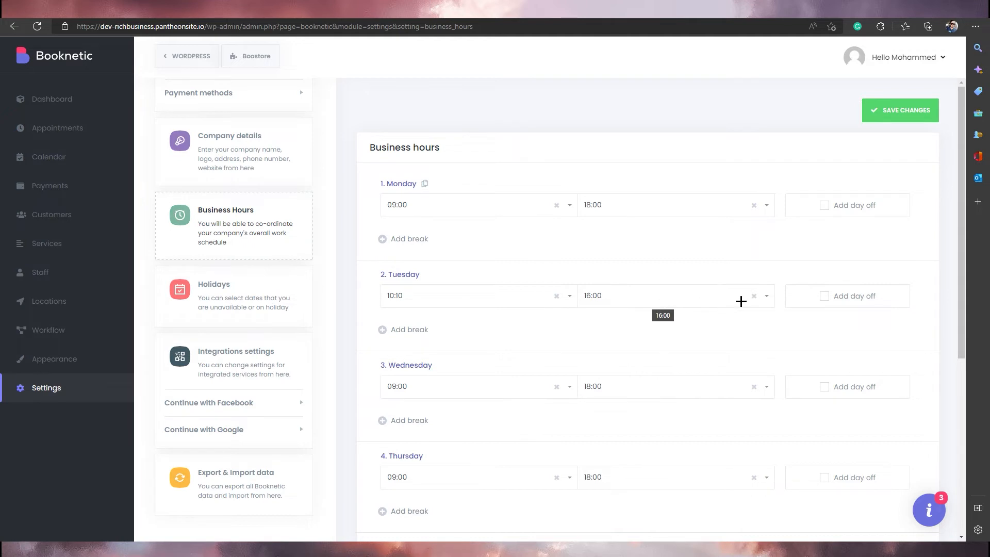
- Mark Sunday and Saturday as days off in the business hours
{"action": "scroll", "coordinate": [608, 335], "scroll_direction": "down", "scroll_amount": 5}
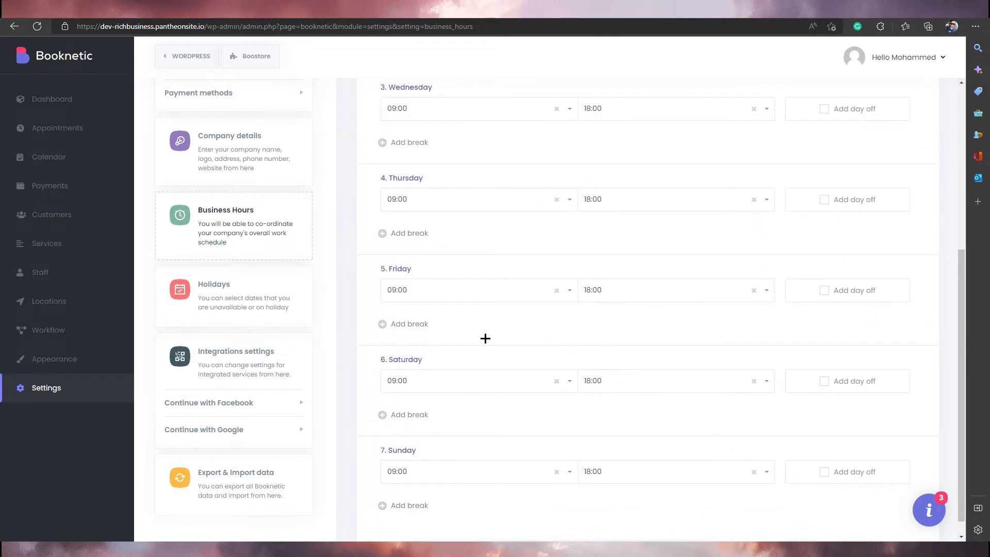
{"action": "scroll", "coordinate": [413, 263], "scroll_direction": "up", "scroll_amount": 3}
{"action": "scroll", "coordinate": [413, 448], "scroll_direction": "down", "scroll_amount": 3}
{"action": "scroll", "coordinate": [464, 446], "scroll_direction": "up", "scroll_amount": 6}
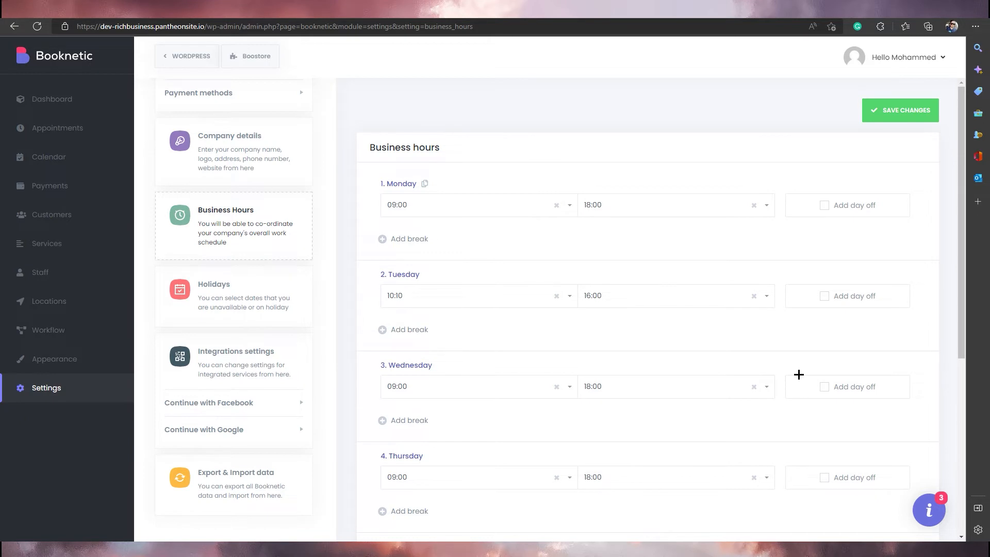
{"action": "scroll", "coordinate": [799, 375], "scroll_direction": "down", "scroll_amount": 5}
{"action": "left_click", "coordinate": [823, 456]}
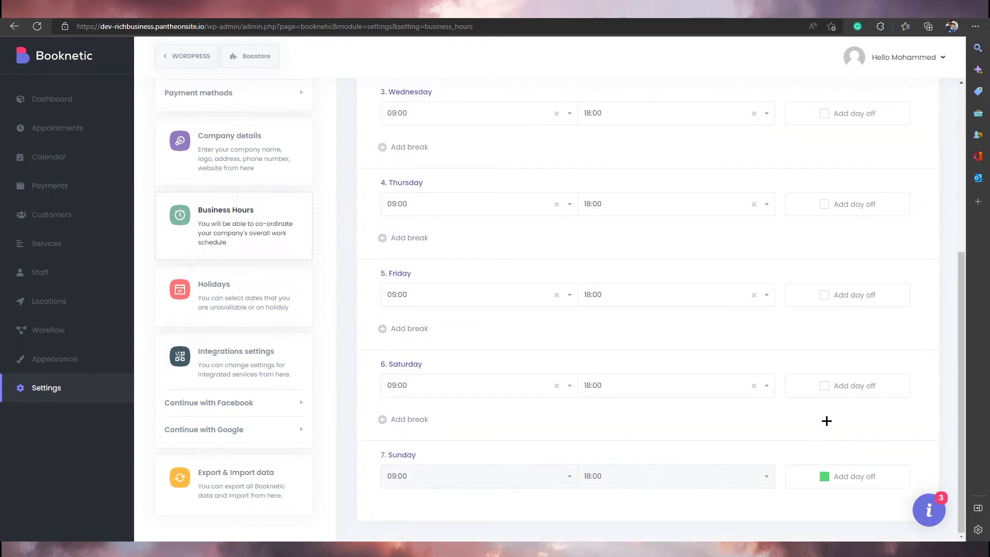
{"action": "left_click", "coordinate": [824, 387]}
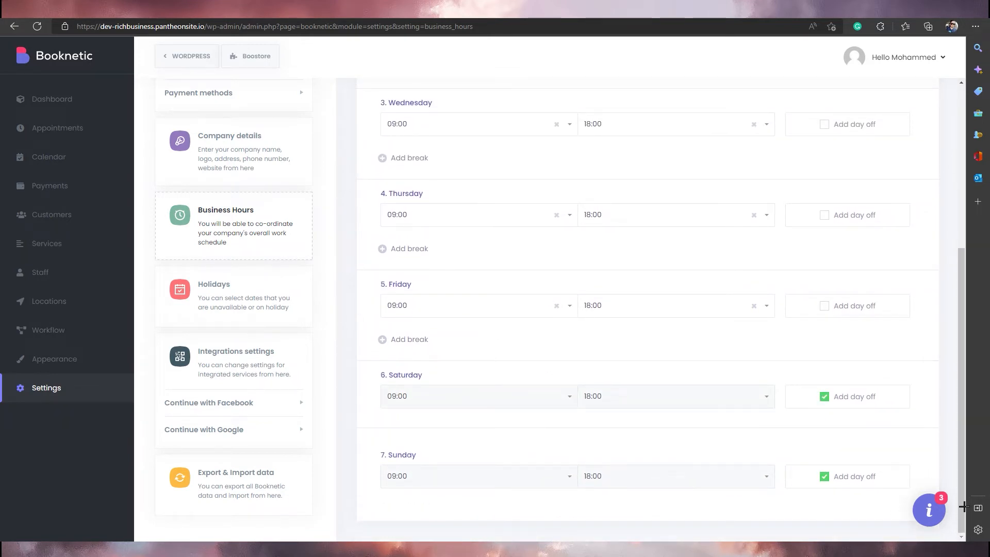
- Open the Locations page through the starting guide's Create location item and collapse the guide
{"action": "left_click", "coordinate": [940, 512]}
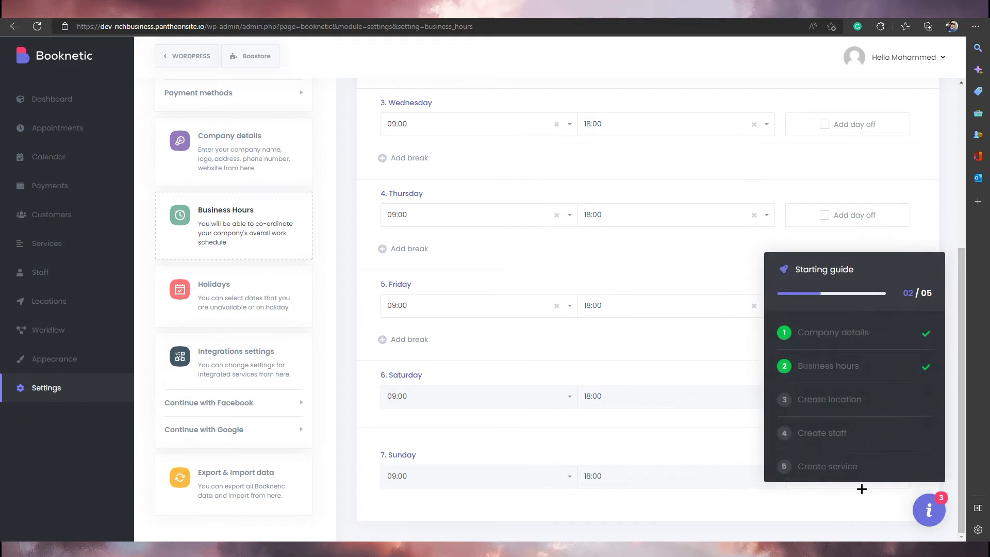
{"action": "left_click", "coordinate": [822, 395]}
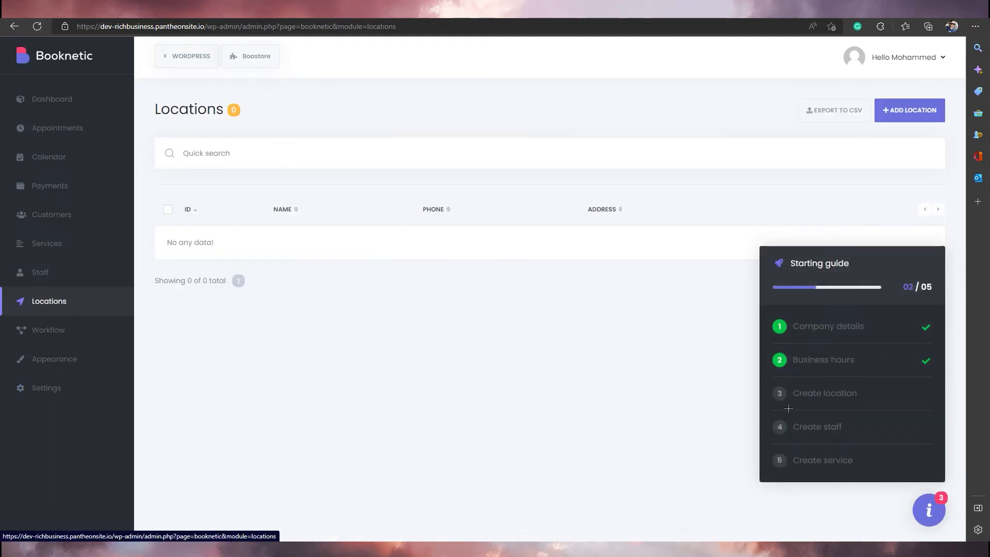
{"action": "left_click", "coordinate": [921, 498]}
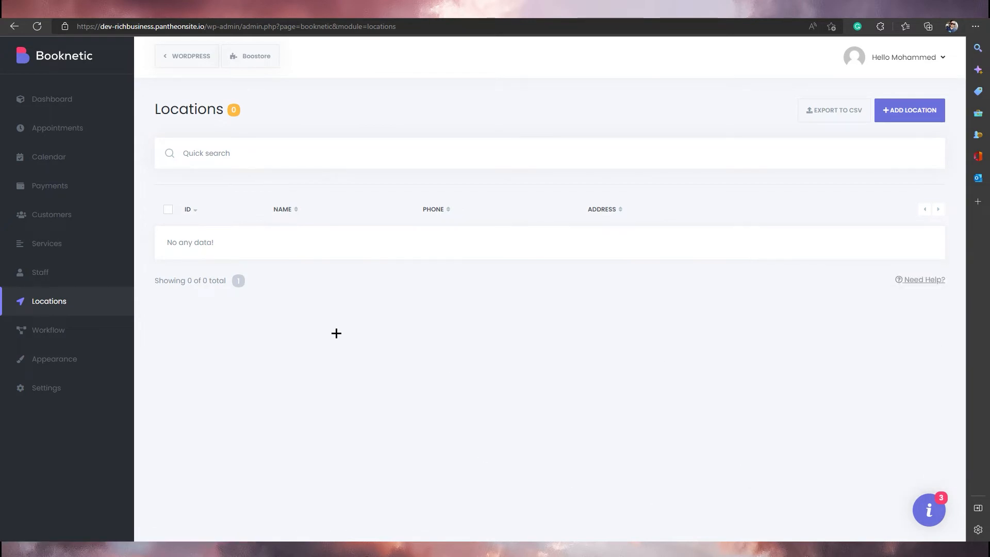
- Add a location named 5TH avenue, filling in its address and phone number, and save it
{"action": "left_click", "coordinate": [909, 109]}
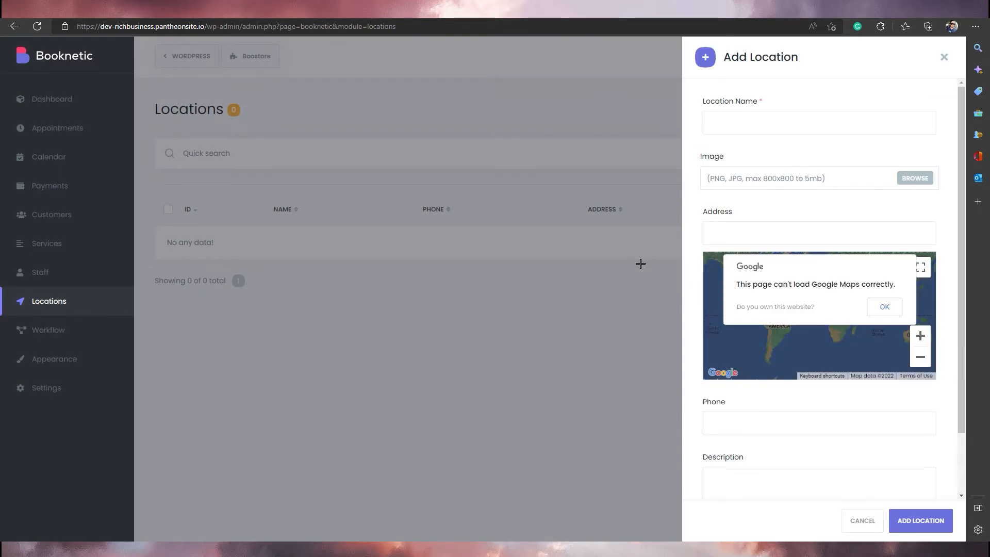
{"action": "left_click", "coordinate": [754, 116]}
{"action": "type", "text": "5"}
{"action": "type", "text": "TH avem"}
{"action": "type", "text": "enue"}
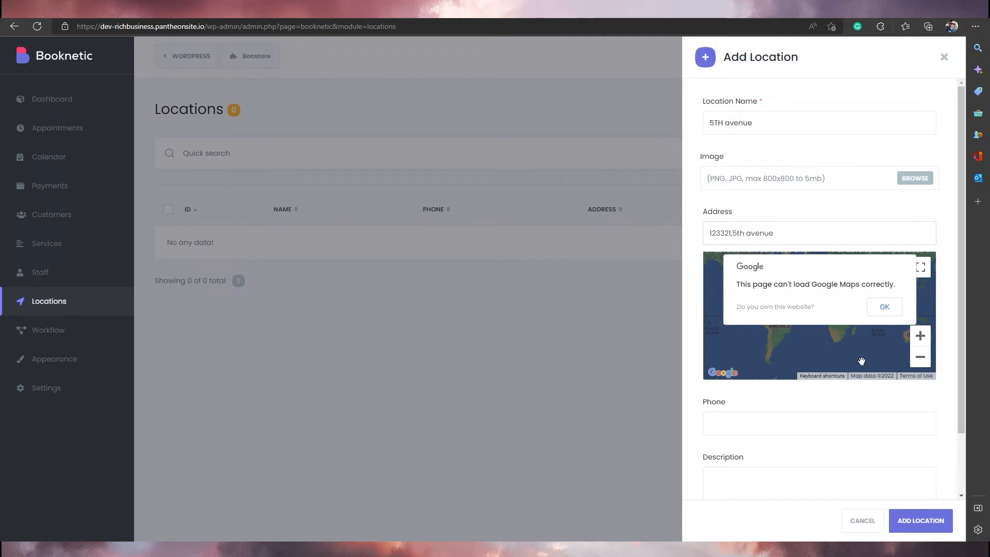
{"action": "scroll", "coordinate": [784, 356], "scroll_direction": "down", "scroll_amount": 2}
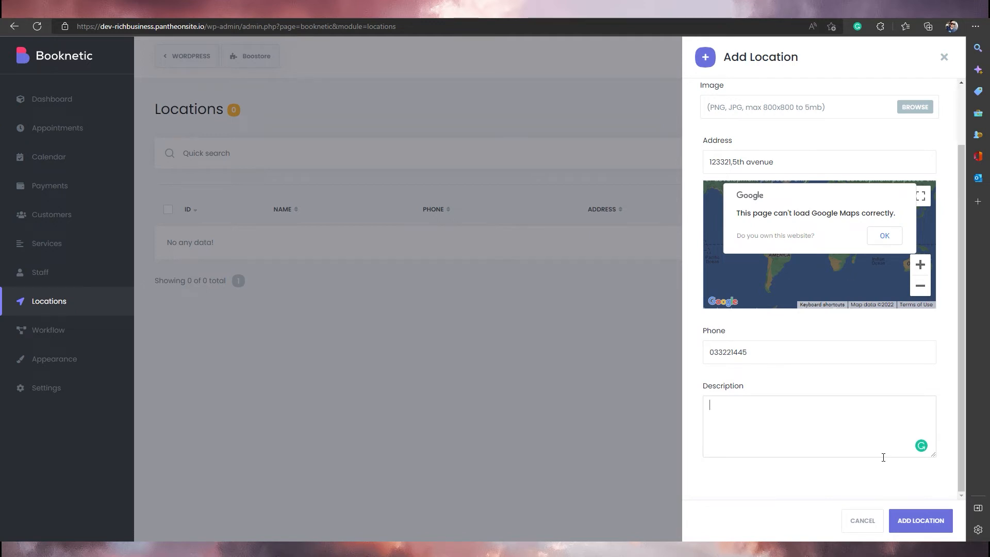
{"action": "scroll", "coordinate": [884, 453], "scroll_direction": "up", "scroll_amount": 2}
{"action": "left_click", "coordinate": [921, 520]}
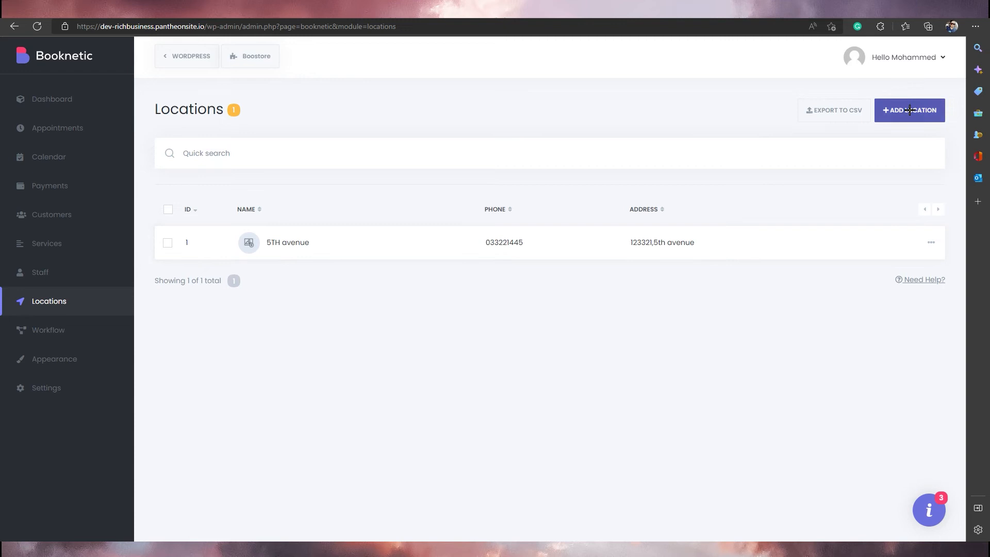
- Start a second location and name it downtown
{"action": "left_click", "coordinate": [910, 109]}
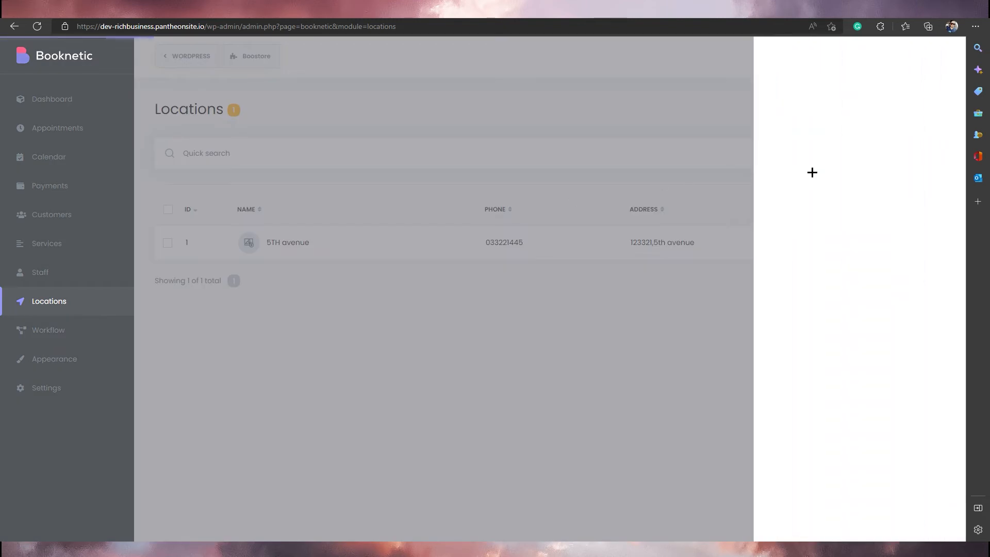
{"action": "left_click", "coordinate": [748, 126]}
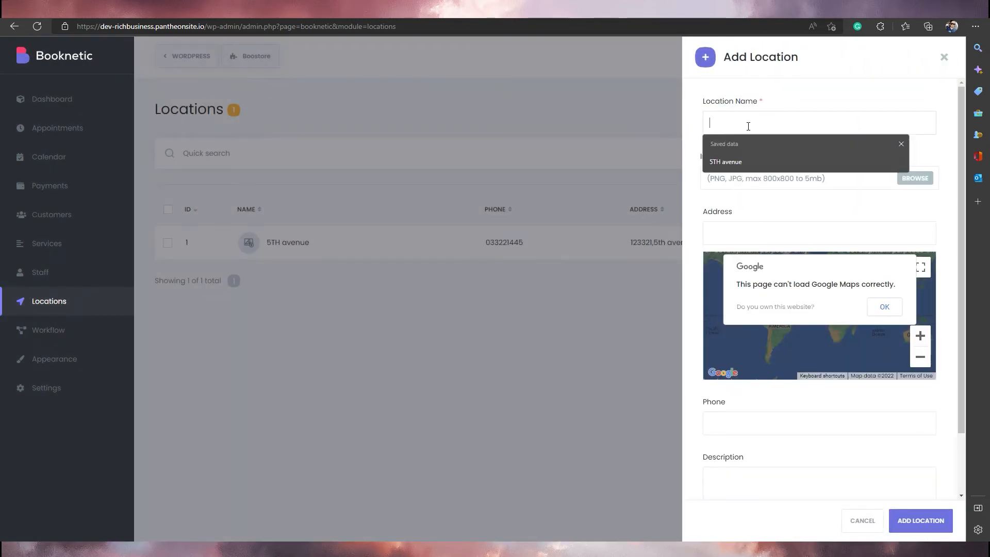
{"action": "left_click", "coordinate": [726, 161]}
{"action": "triple_click", "coordinate": [820, 127]}
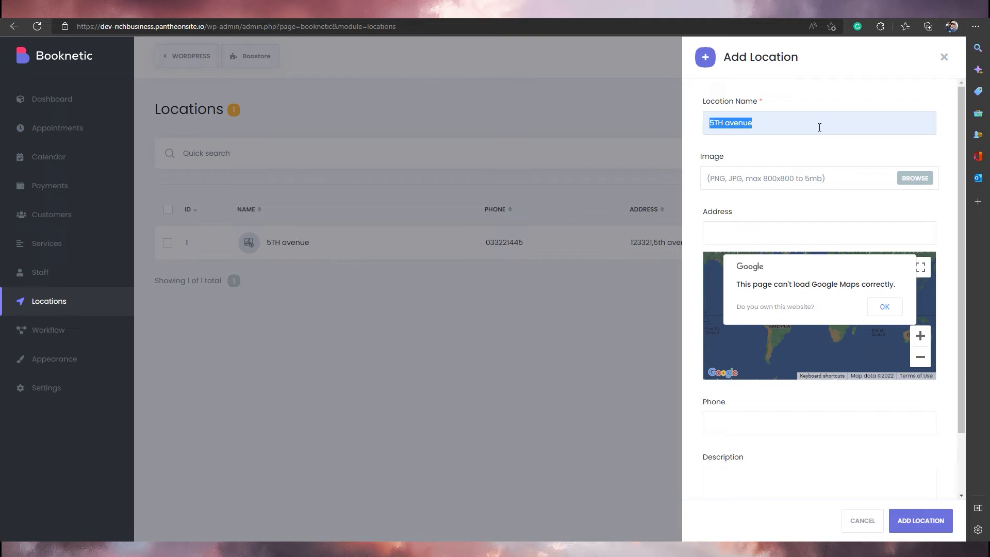
{"action": "left_click", "coordinate": [707, 125]}
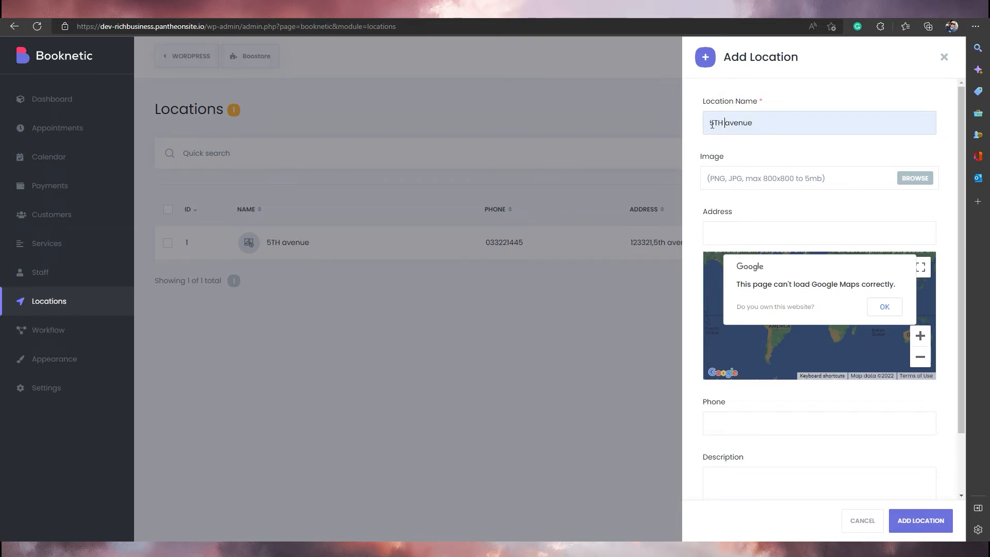
{"action": "key", "text": "Delete"}
{"action": "key", "text": "Delete"}
{"action": "key", "text": "Delete"}
{"action": "key", "text": "Delete"}
{"action": "key", "text": "Delete"}
{"action": "key", "text": "Delete"}
{"action": "key", "text": "Delete"}
{"action": "key", "text": "Delete"}
{"action": "key", "text": "Delete"}
{"action": "key", "text": "Delete"}
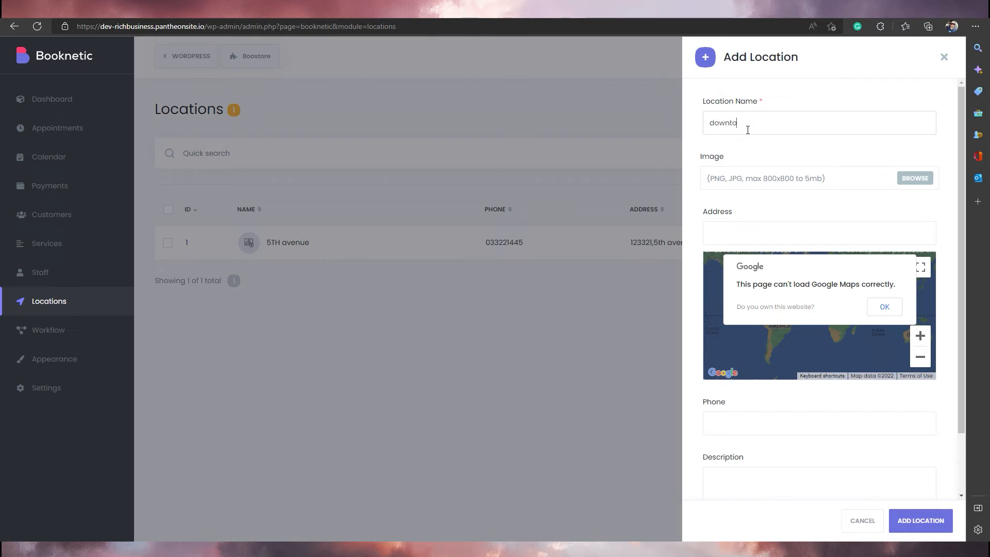
{"action": "type", "text": "downtown"}
- Fill in the new location's phone number, set its description to 132, and save it
{"action": "left_click", "coordinate": [765, 430]}
{"action": "type", "text": "123123"}
{"action": "left_click", "coordinate": [761, 474]}
{"action": "type", "text": "132"}
{"action": "scroll", "coordinate": [825, 493], "scroll_direction": "down", "scroll_amount": 2}
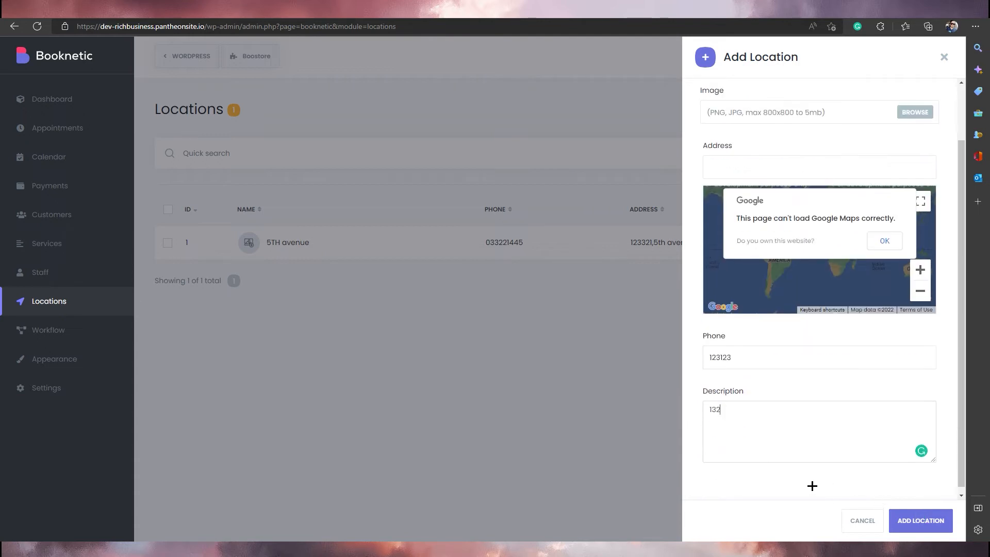
{"action": "left_click", "coordinate": [921, 520]}
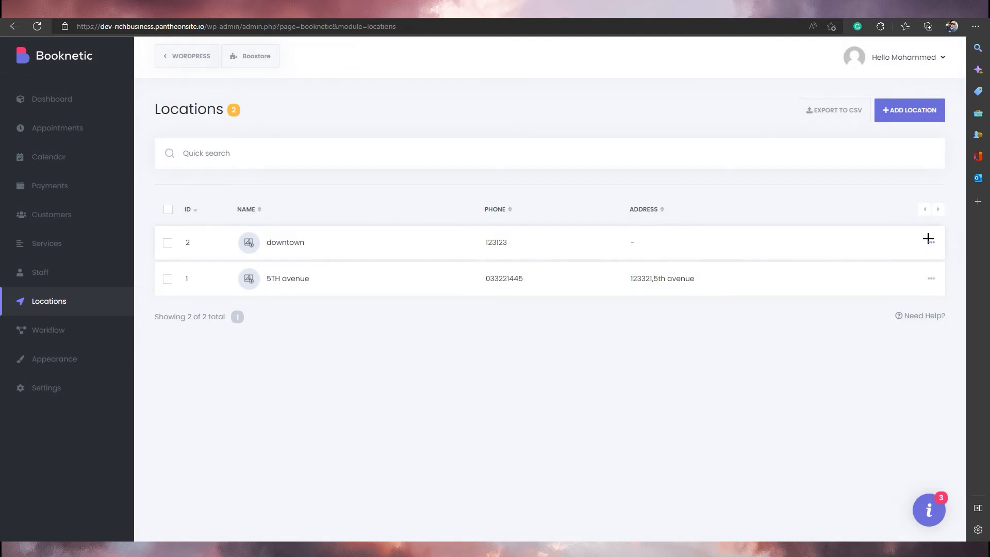
- Edit the downtown location to fill in its address and save the change
{"action": "left_click", "coordinate": [928, 238]}
{"action": "left_click", "coordinate": [911, 265]}
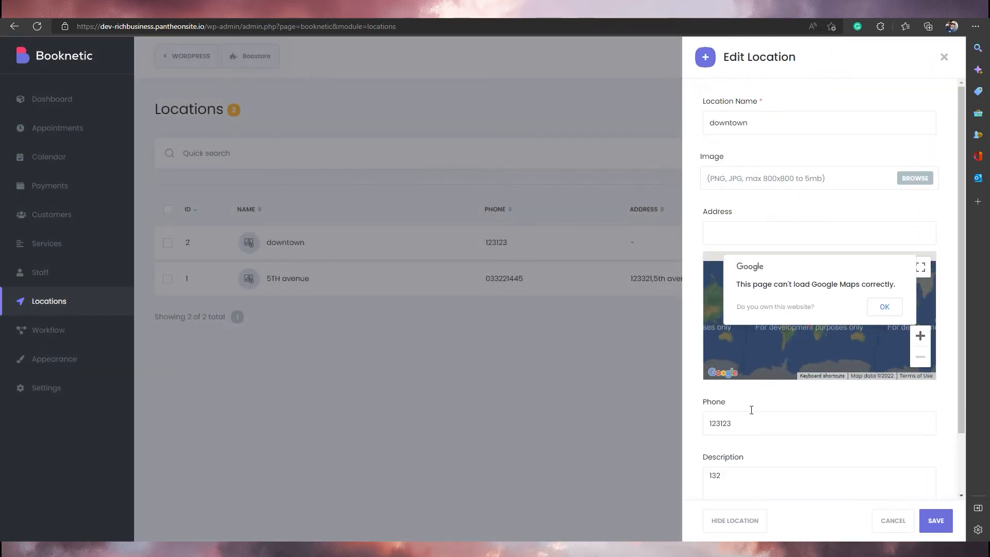
{"action": "left_click", "coordinate": [749, 240]}
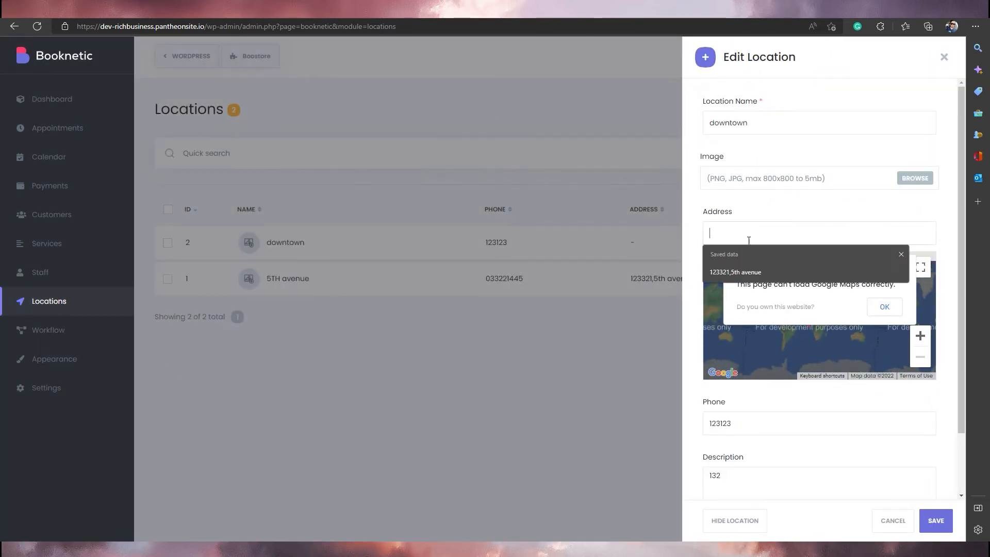
{"action": "left_click", "coordinate": [748, 270]}
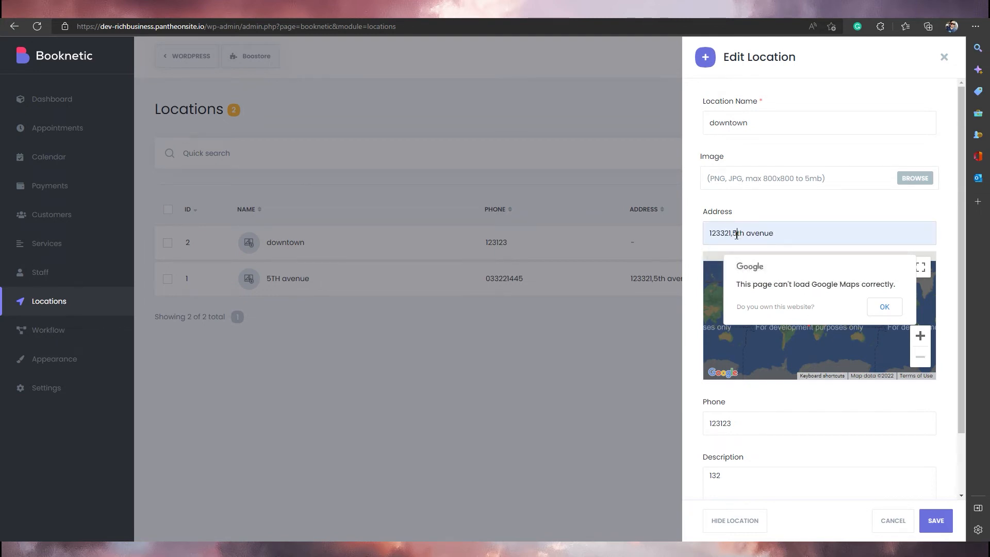
{"action": "left_click_drag", "start_coordinate": [736, 236], "coordinate": [839, 236]}
{"action": "key", "text": "BackSpace"}
{"action": "type", "text": "downtow"}
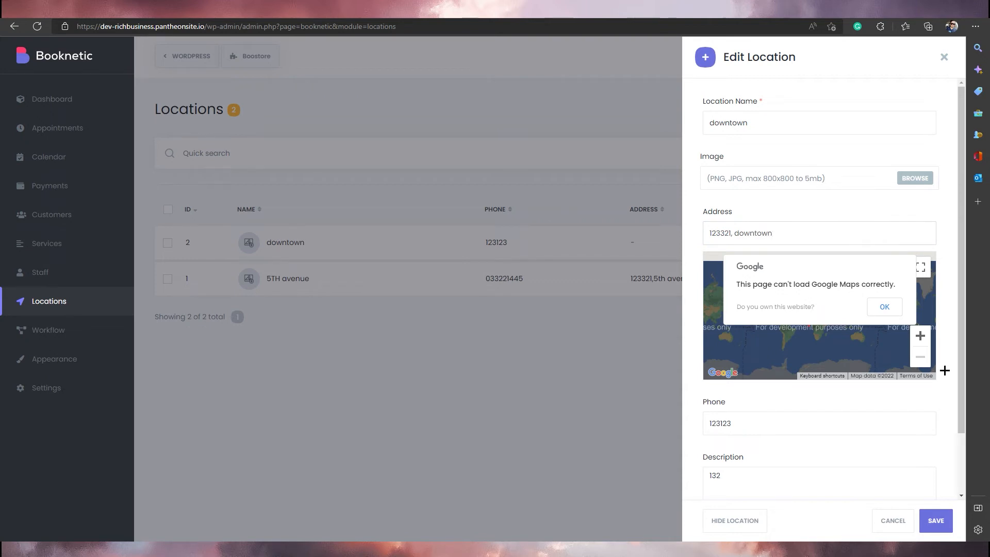
{"action": "left_click", "coordinate": [935, 520]}
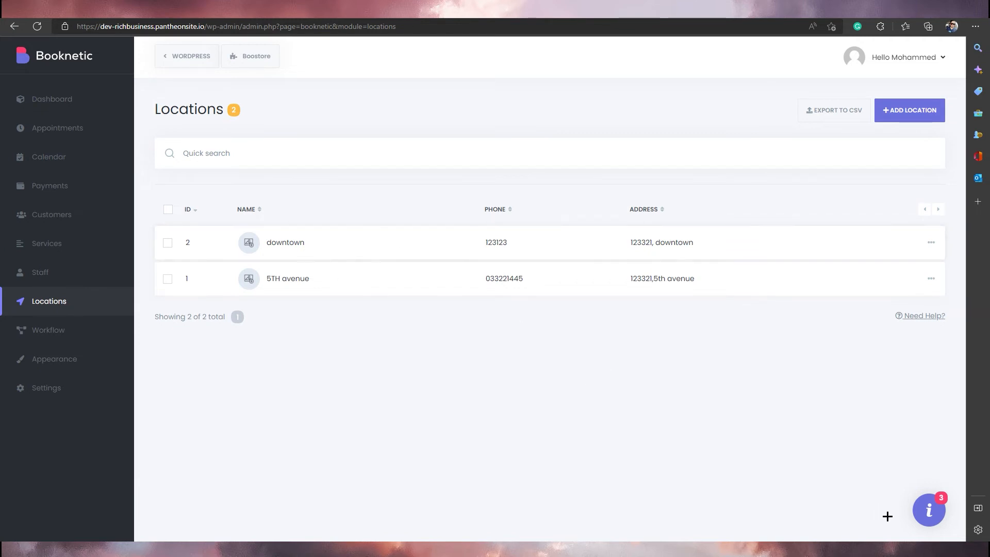
- Open the Staff page through the starting guide's Create staff item
{"action": "left_click", "coordinate": [923, 516]}
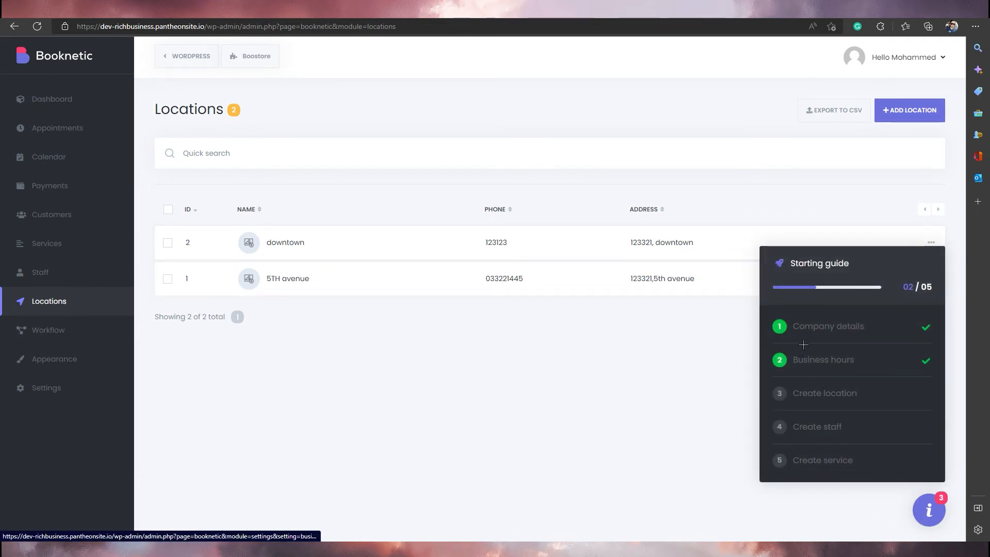
{"action": "left_click", "coordinate": [822, 460]}
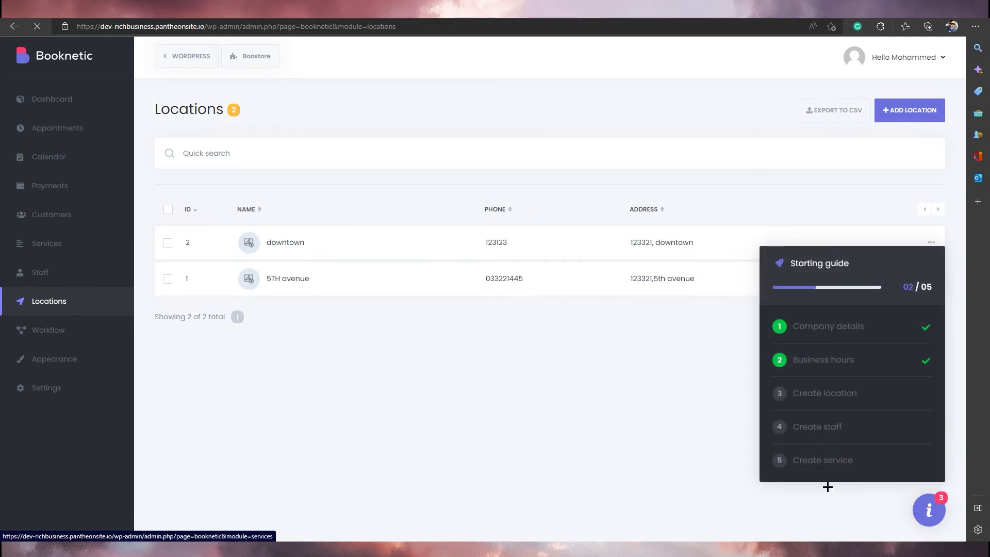
{"action": "left_click", "coordinate": [771, 438]}
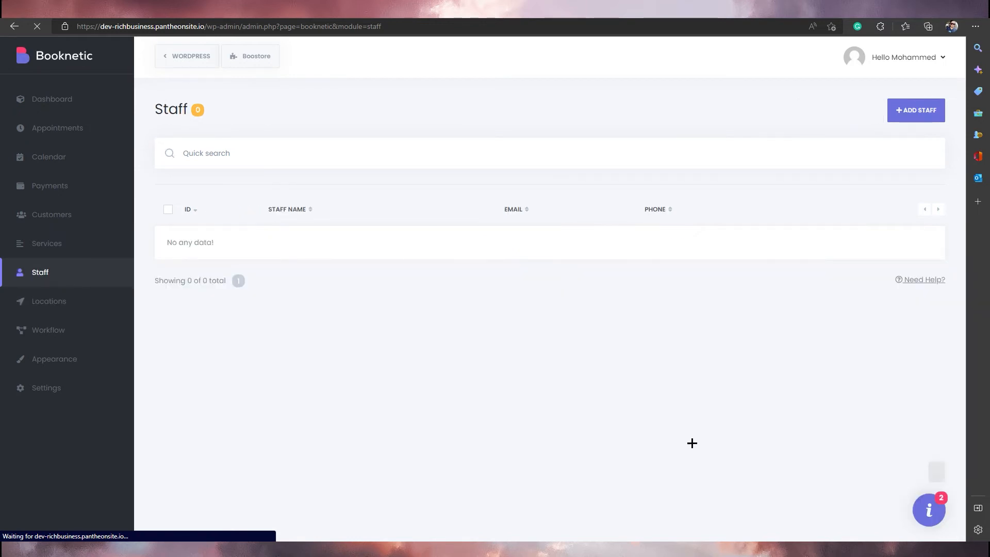
- Examine the Add Staff form's details, weekly schedule, special days and holidays, and cancel without adding anyone
{"action": "left_click", "coordinate": [899, 111]}
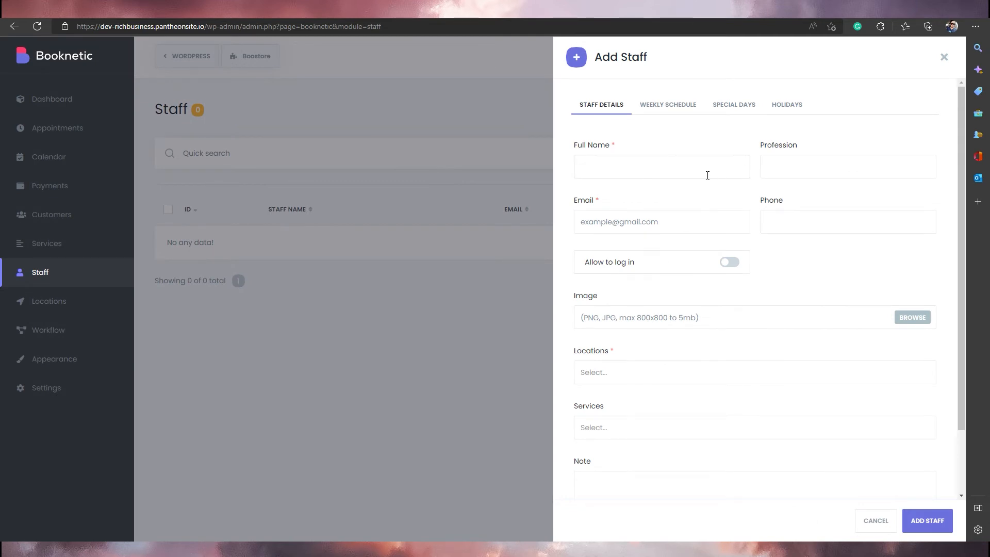
{"action": "left_click", "coordinate": [792, 223]}
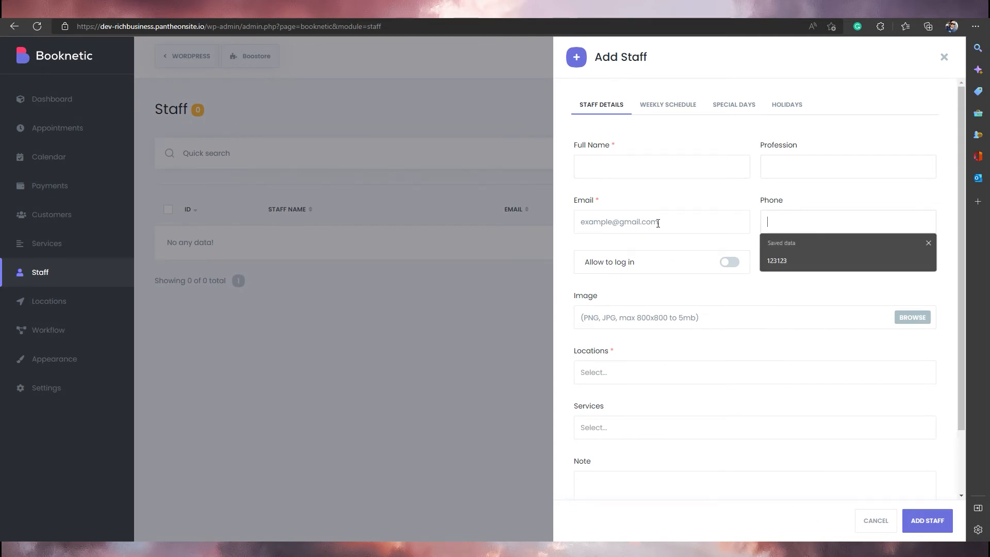
{"action": "left_click", "coordinate": [659, 222]}
{"action": "left_click", "coordinate": [742, 239]}
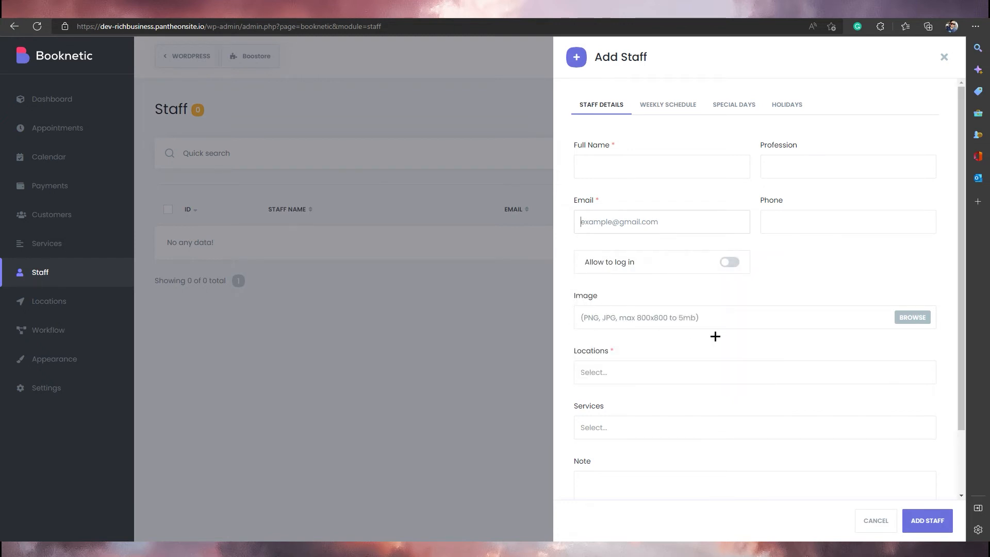
{"action": "scroll", "coordinate": [643, 423], "scroll_direction": "down", "scroll_amount": 2}
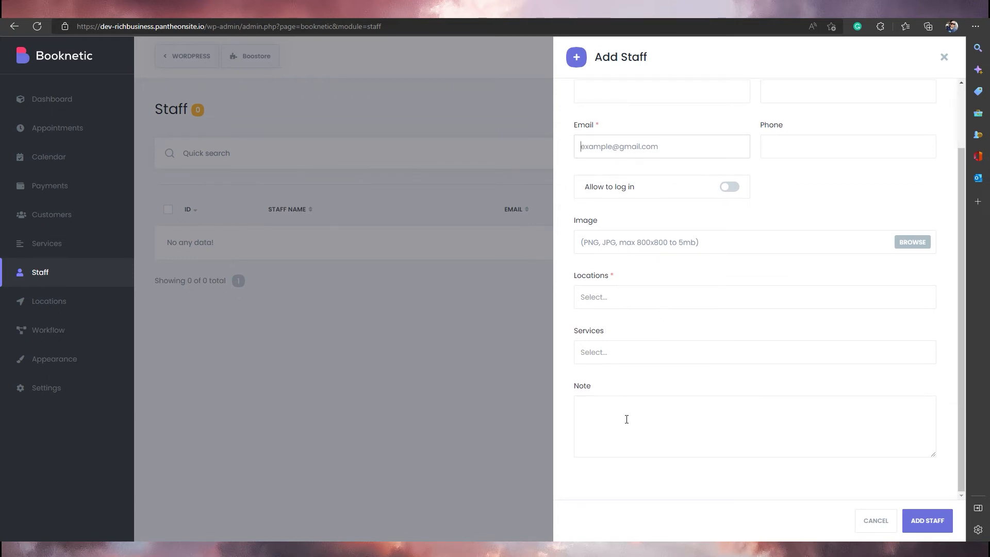
{"action": "scroll", "coordinate": [651, 361], "scroll_direction": "up", "scroll_amount": 3}
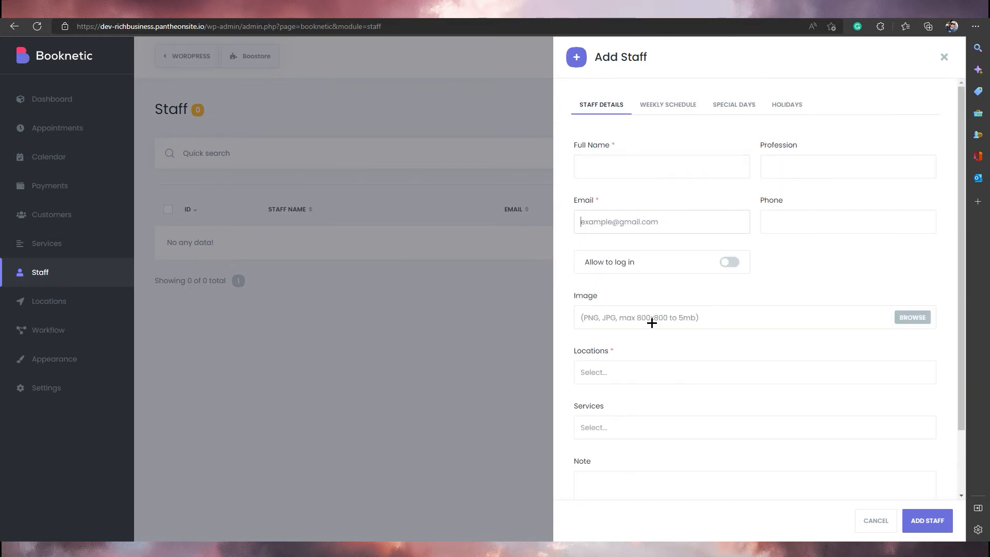
{"action": "left_click", "coordinate": [667, 105]}
{"action": "left_click", "coordinate": [743, 105]}
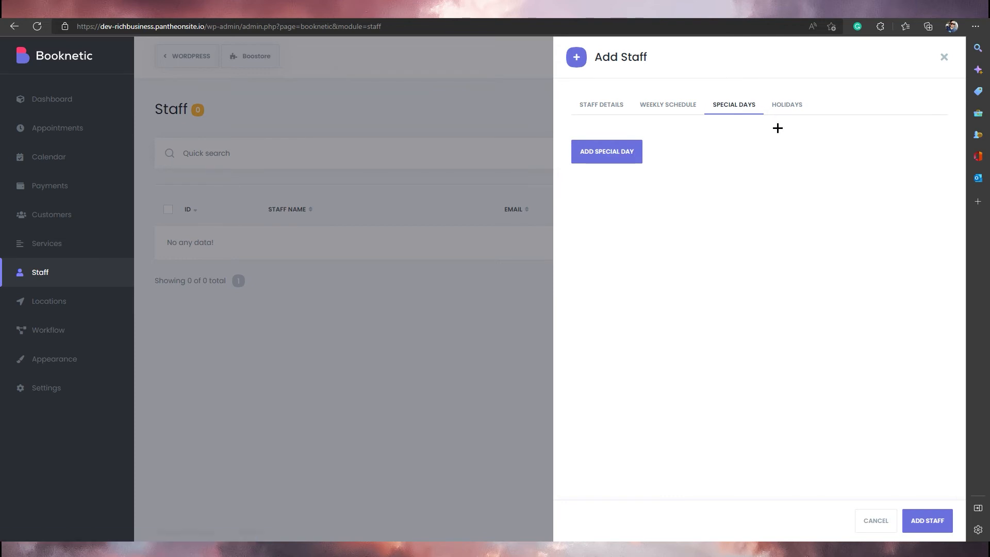
{"action": "left_click", "coordinate": [783, 106]}
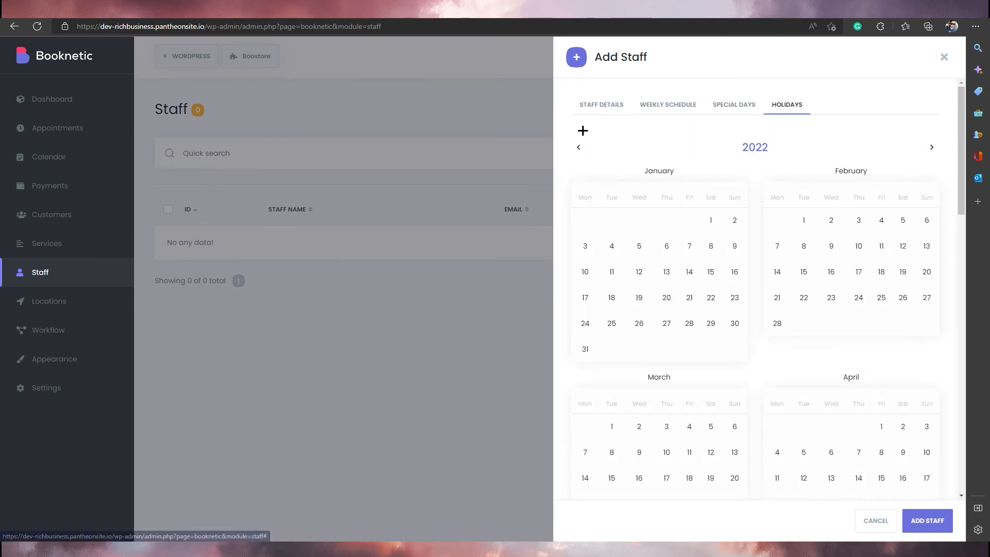
{"action": "left_click", "coordinate": [875, 522]}
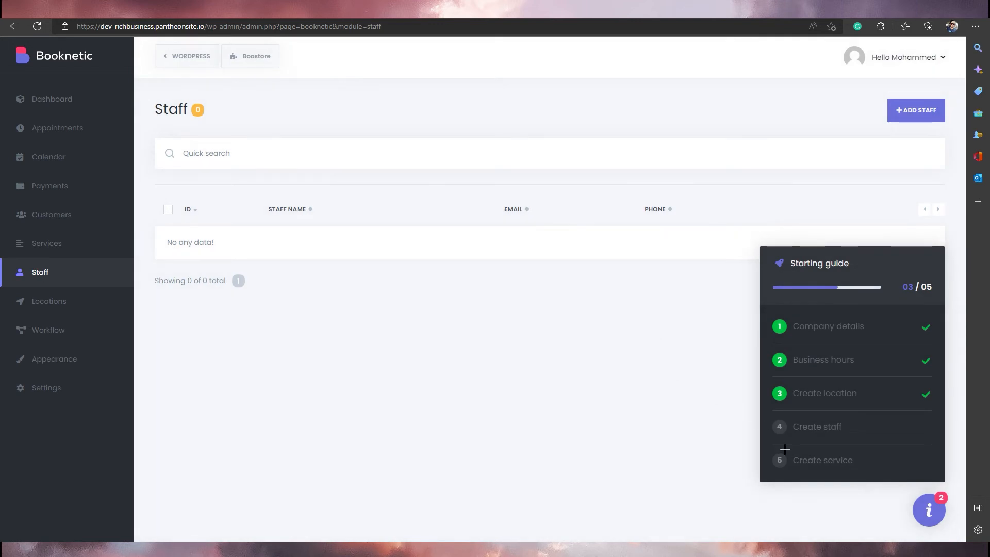
- Go to the starting guide's Create service item and create a service category named T-shirt's printed
{"action": "left_click", "coordinate": [802, 460]}
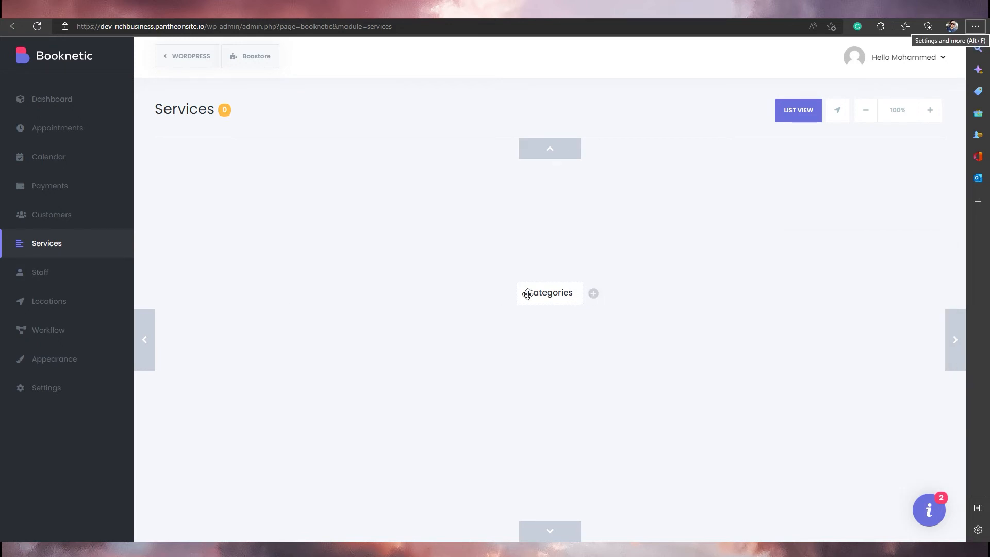
{"action": "left_click", "coordinate": [593, 293]}
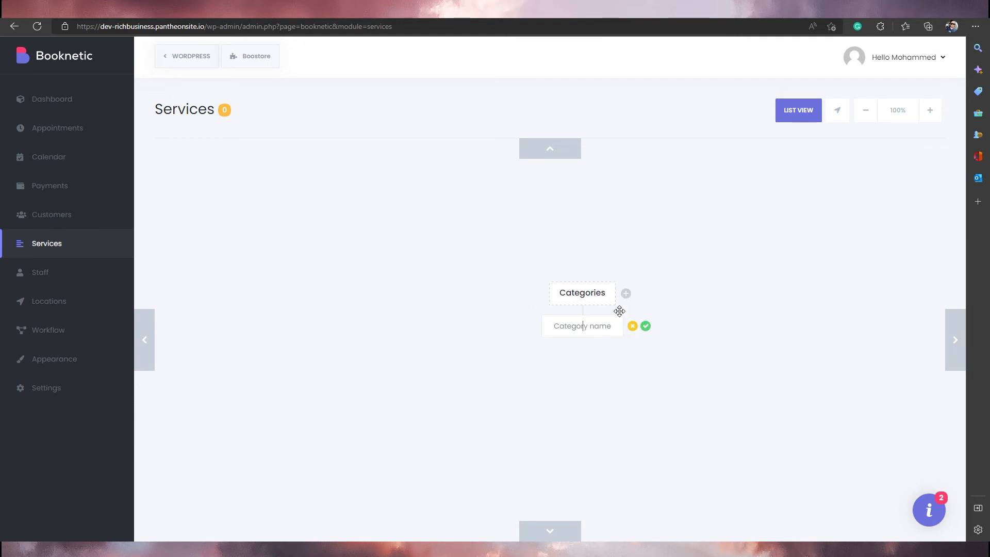
{"action": "left_click", "coordinate": [585, 327]}
{"action": "type", "text": "Tshirts printed"}
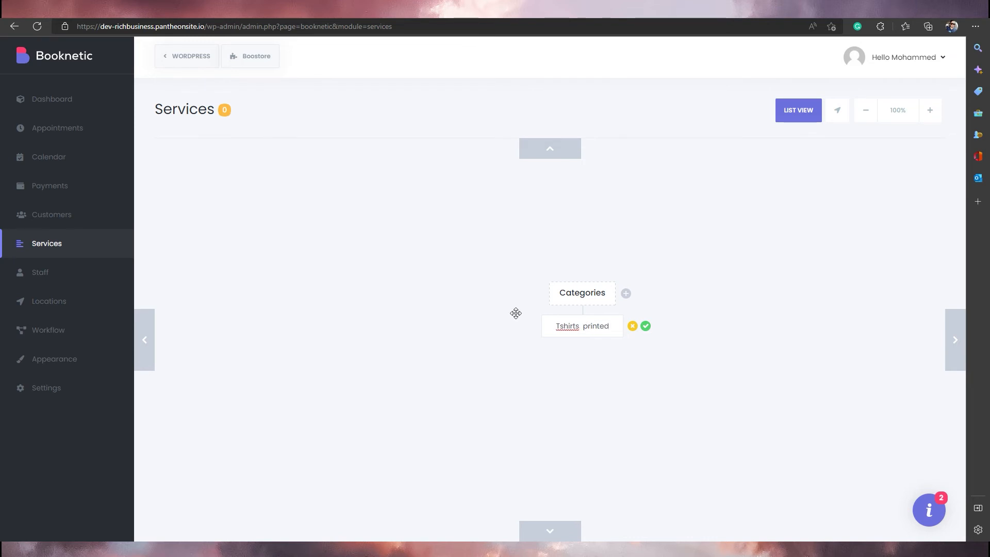
{"action": "right_click", "coordinate": [565, 325]}
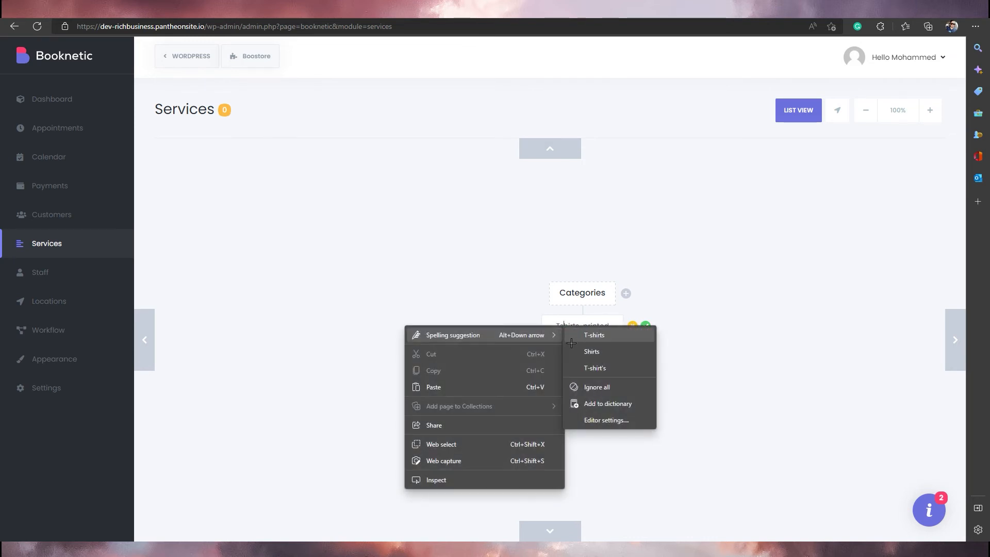
{"action": "left_click", "coordinate": [609, 367]}
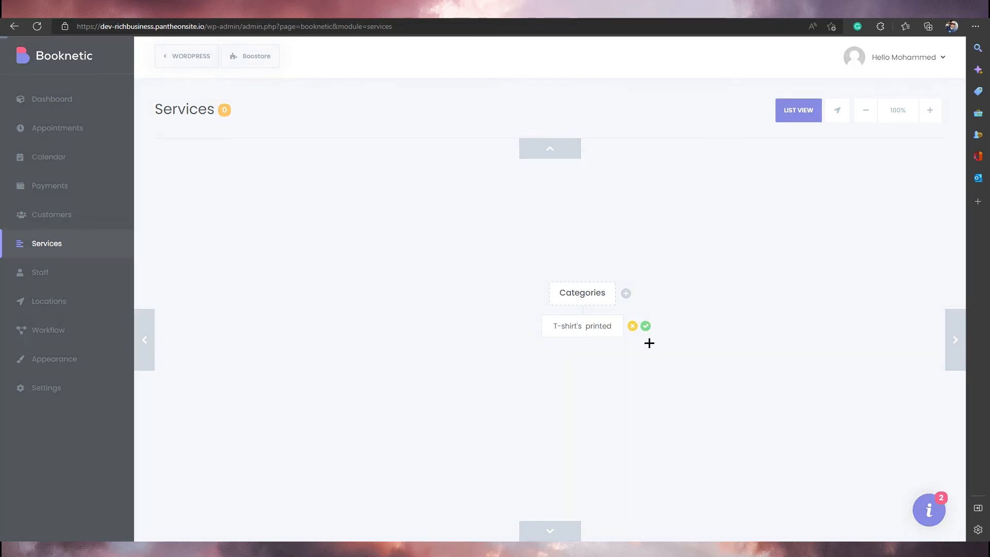
{"action": "left_click", "coordinate": [644, 326]}
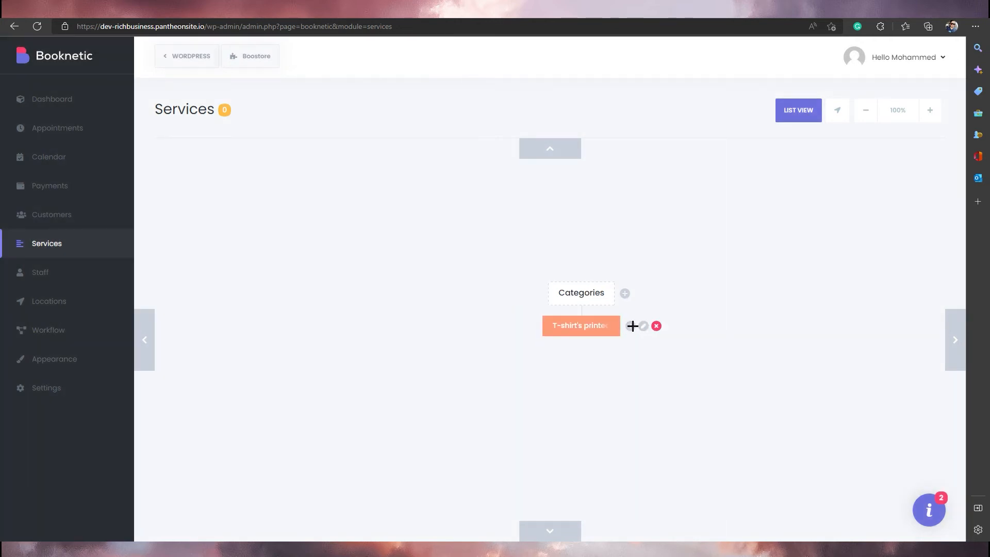
- Start a new service under the T-shirt's printed category and examine its details, staff, time sheet, extras and settings sections
{"action": "left_click", "coordinate": [630, 326]}
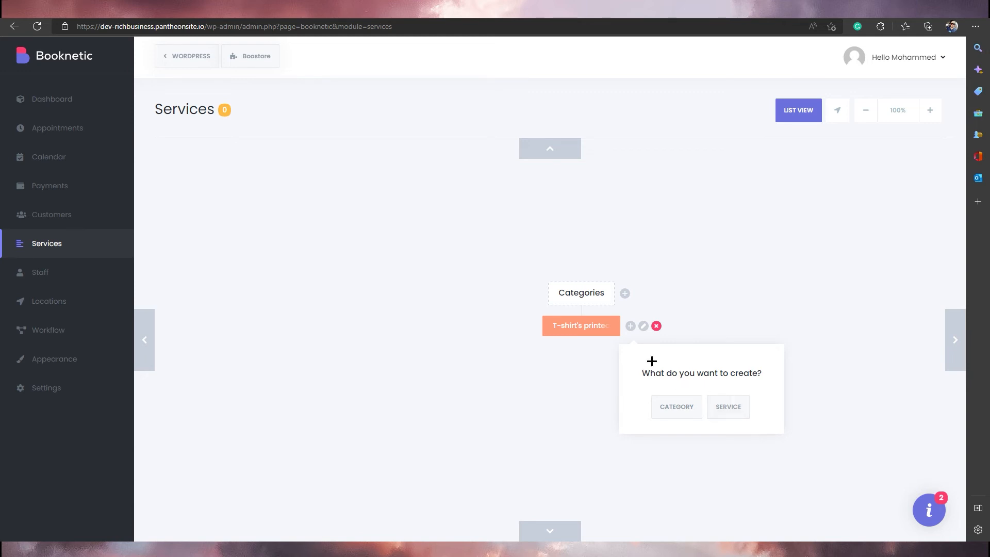
{"action": "left_click", "coordinate": [732, 413]}
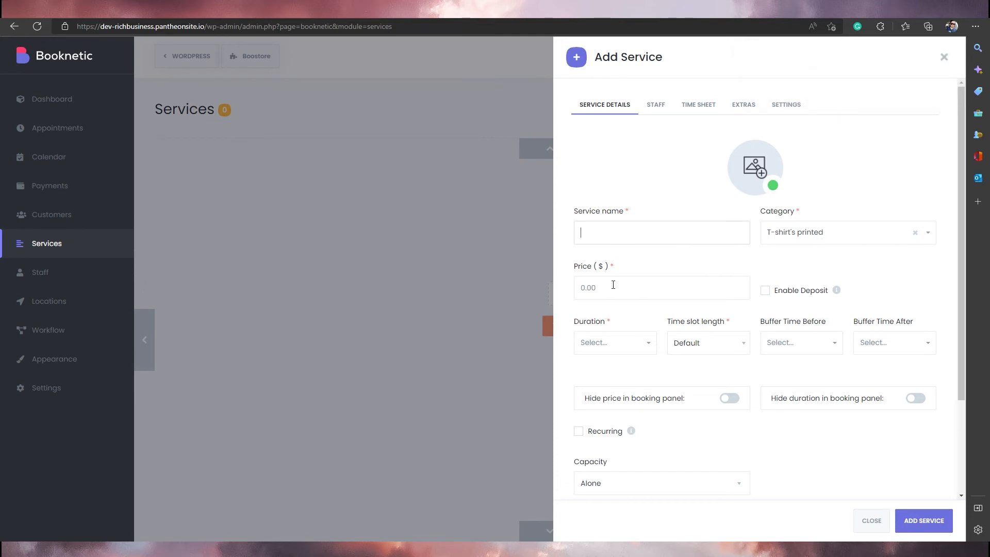
{"action": "left_click", "coordinate": [655, 105]}
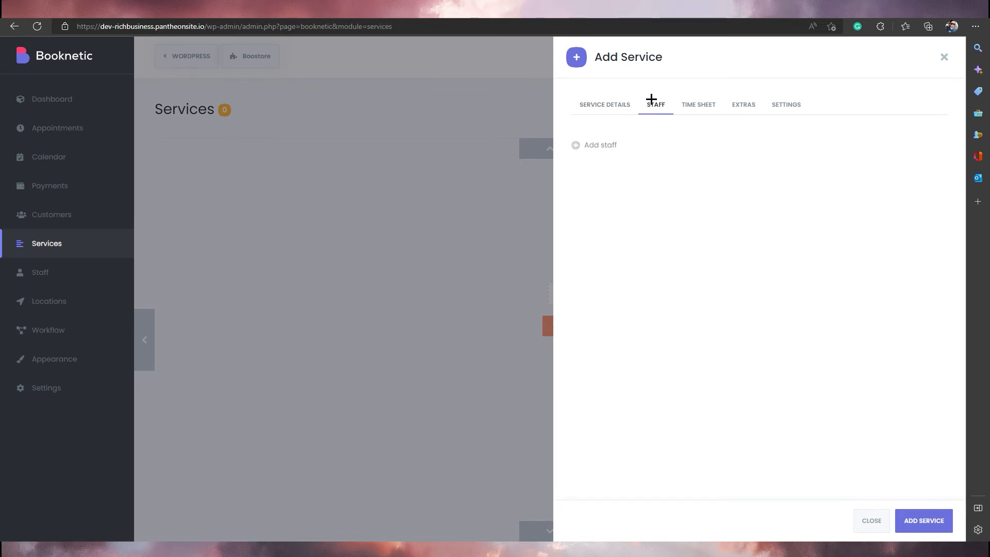
{"action": "left_click", "coordinate": [703, 104]}
{"action": "left_click", "coordinate": [744, 108]}
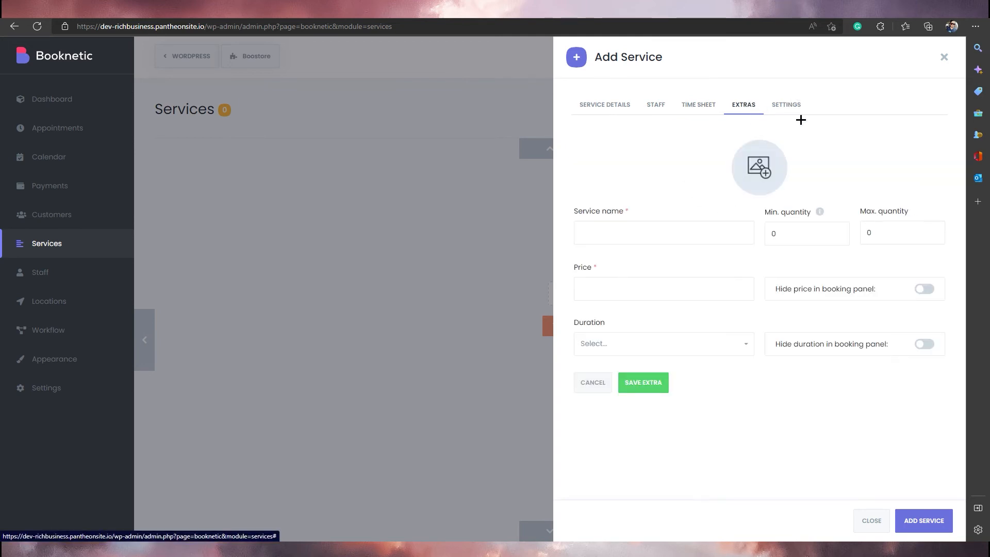
{"action": "left_click", "coordinate": [764, 113]}
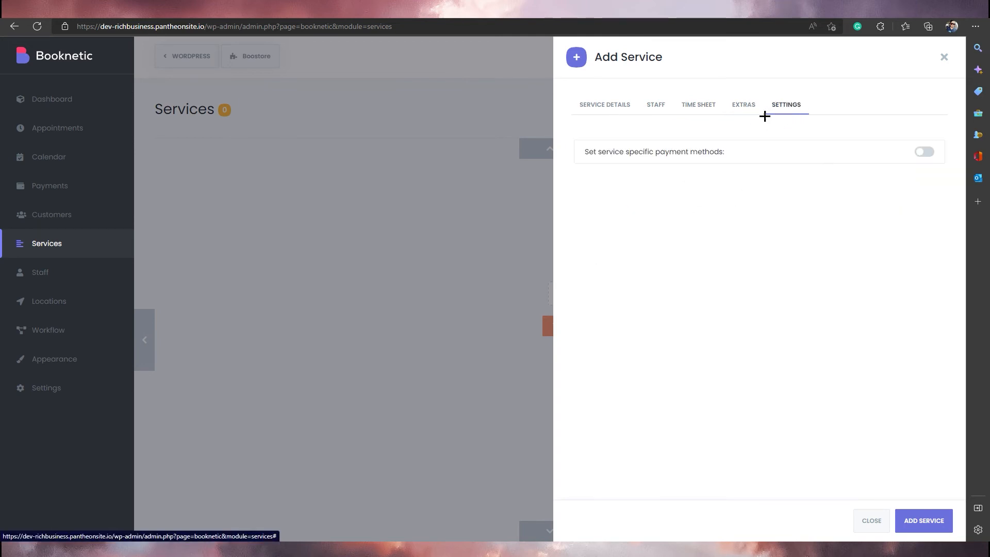
{"action": "left_click", "coordinate": [599, 107]}
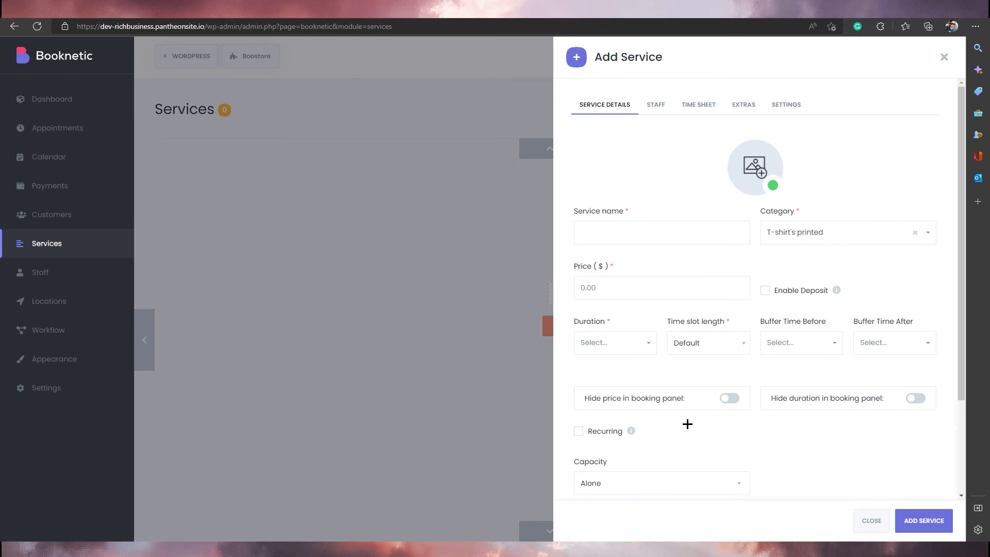
- Try to add the service with its name, price and duration left empty, and close the form
{"action": "scroll", "coordinate": [692, 428], "scroll_direction": "down", "scroll_amount": 3}
{"action": "left_click", "coordinate": [605, 432]}
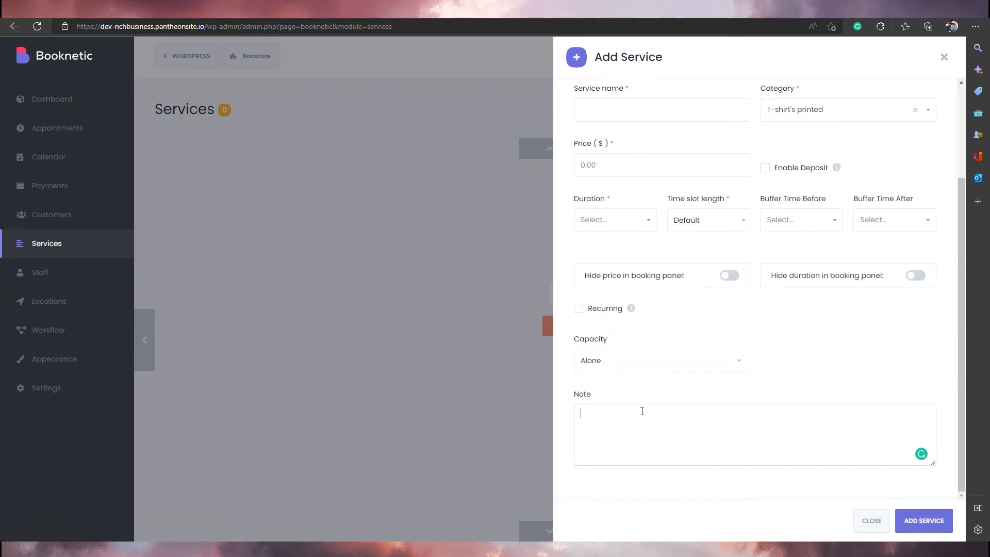
{"action": "left_click", "coordinate": [922, 520]}
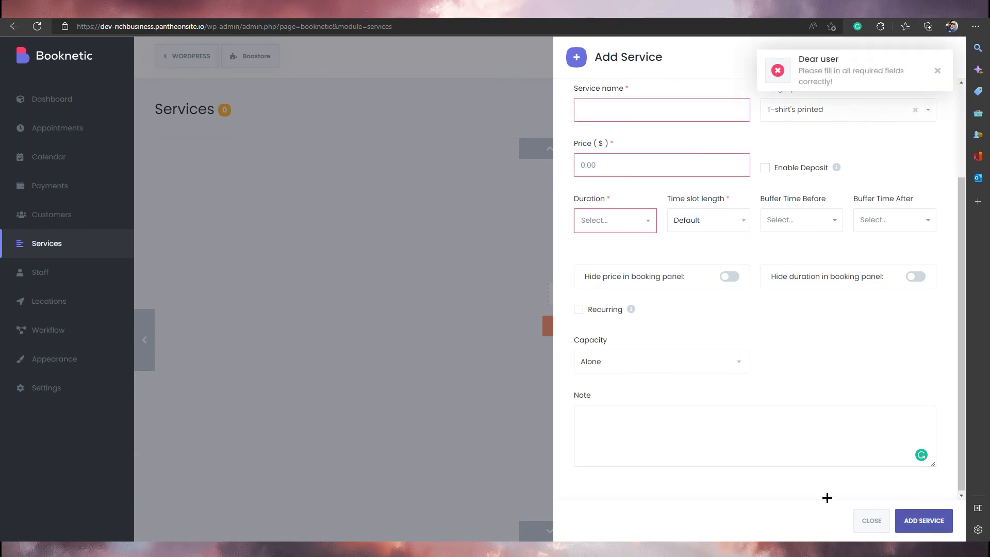
{"action": "left_click", "coordinate": [883, 522]}
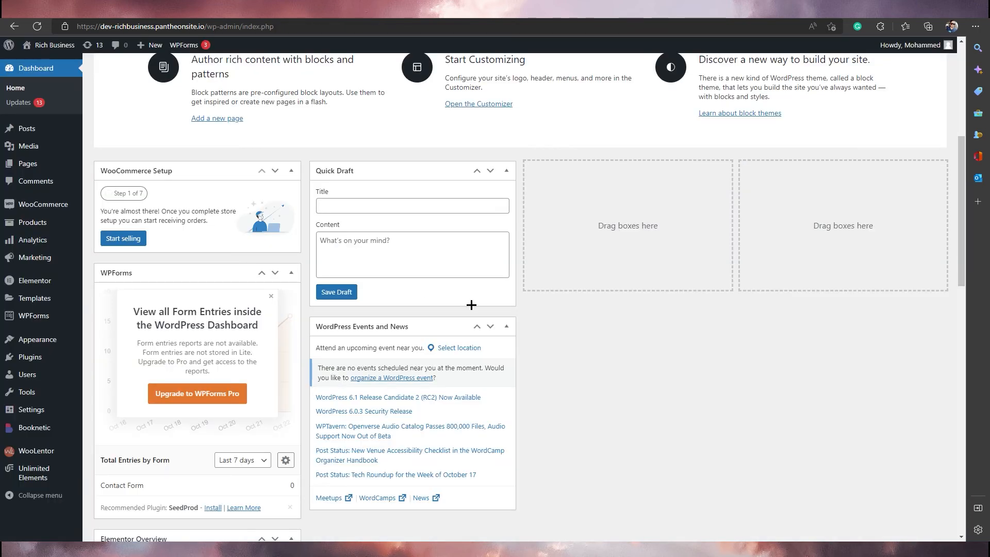
- Create a new WordPress page and title it APPOINTMENT
{"action": "scroll", "coordinate": [471, 305], "scroll_direction": "up", "scroll_amount": 6}
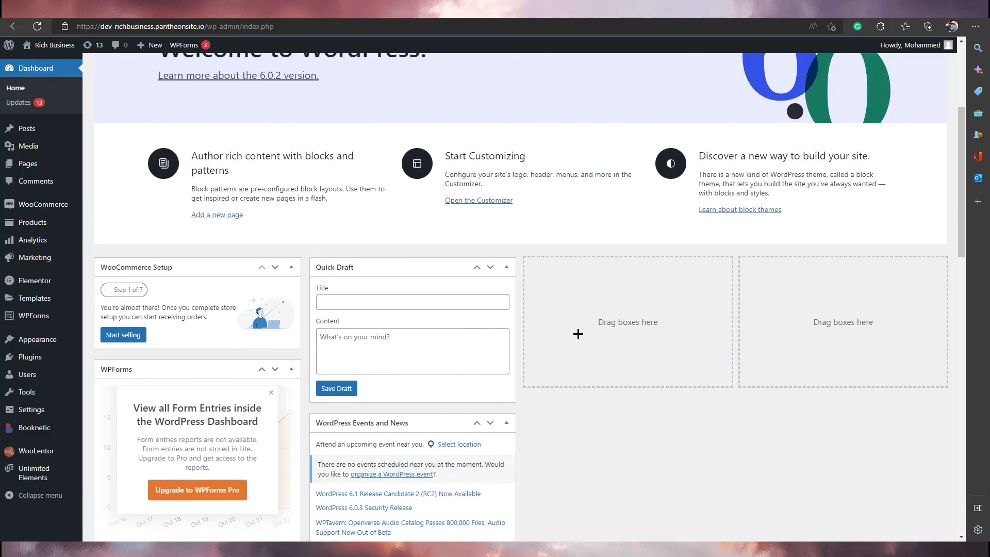
{"action": "mouse_move", "coordinate": [28, 163]}
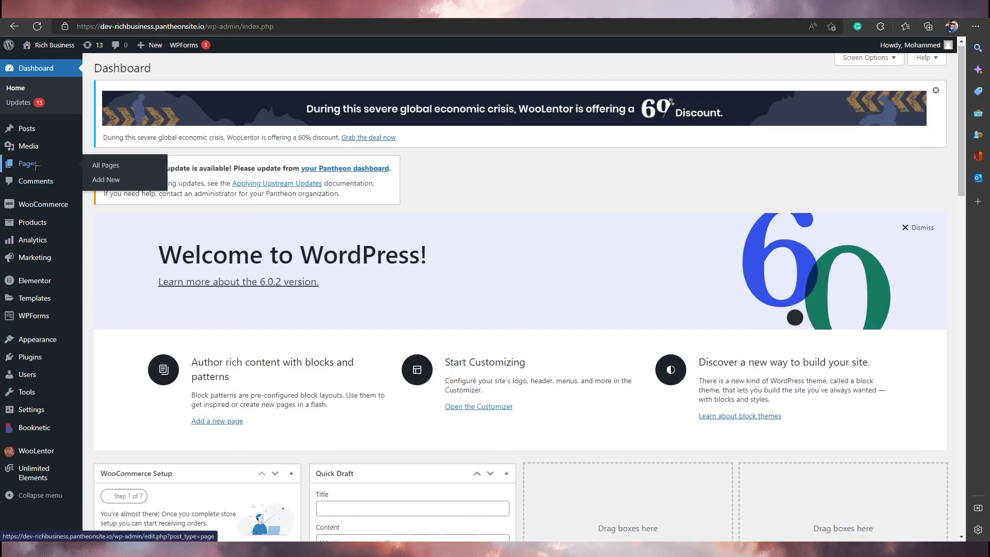
{"action": "left_click", "coordinate": [120, 178]}
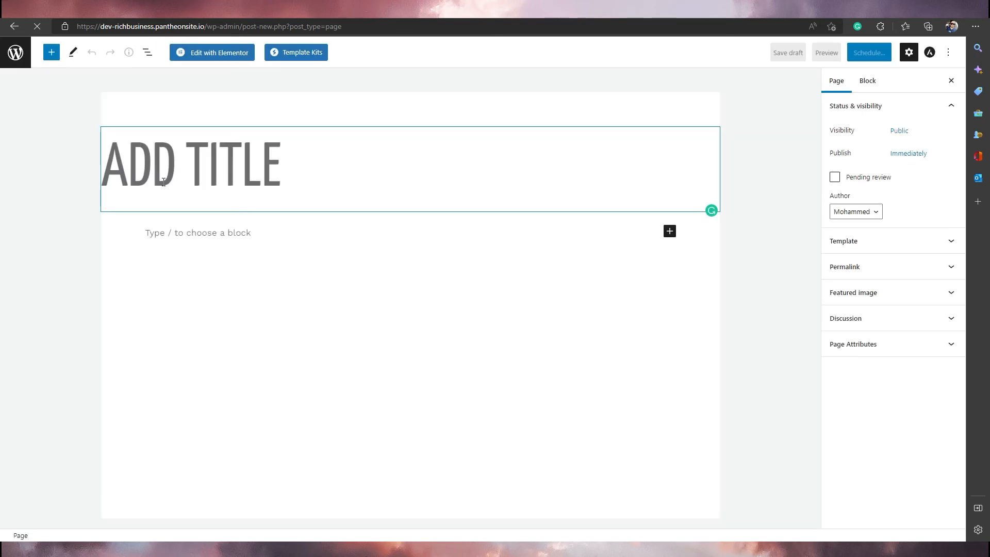
{"action": "type", "text": "APPOINTEM"}
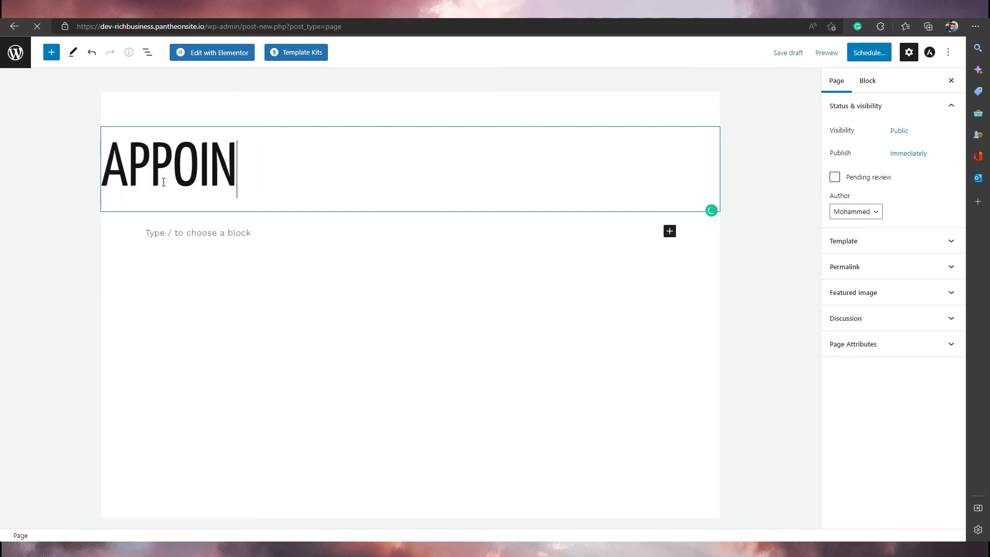
{"action": "key", "text": "BackSpace"}
{"action": "key", "text": "BackSpace"}
{"action": "type", "text": "MENT"}
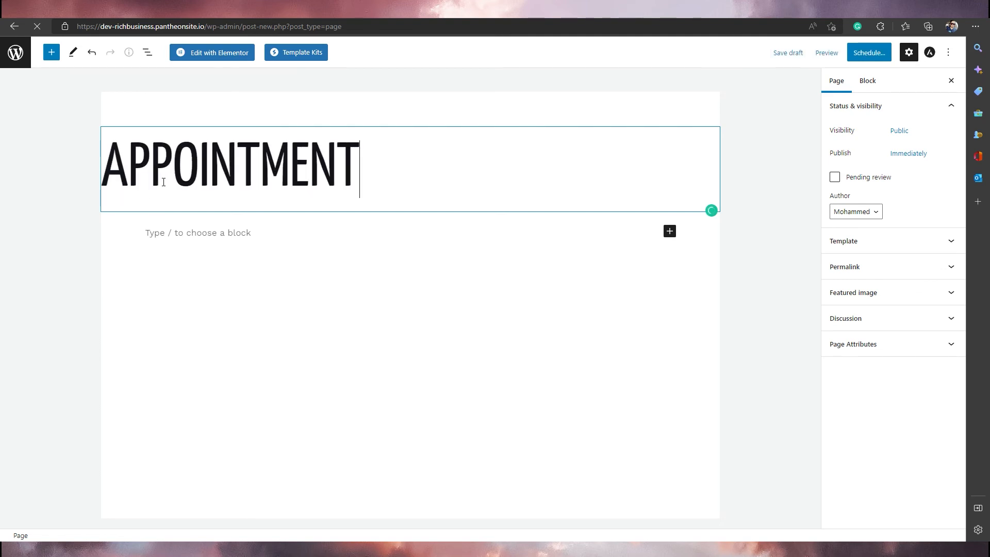
- Search the block library for BOO and insert Booknetic's Booking Panel block below the page title
{"action": "left_click", "coordinate": [245, 247]}
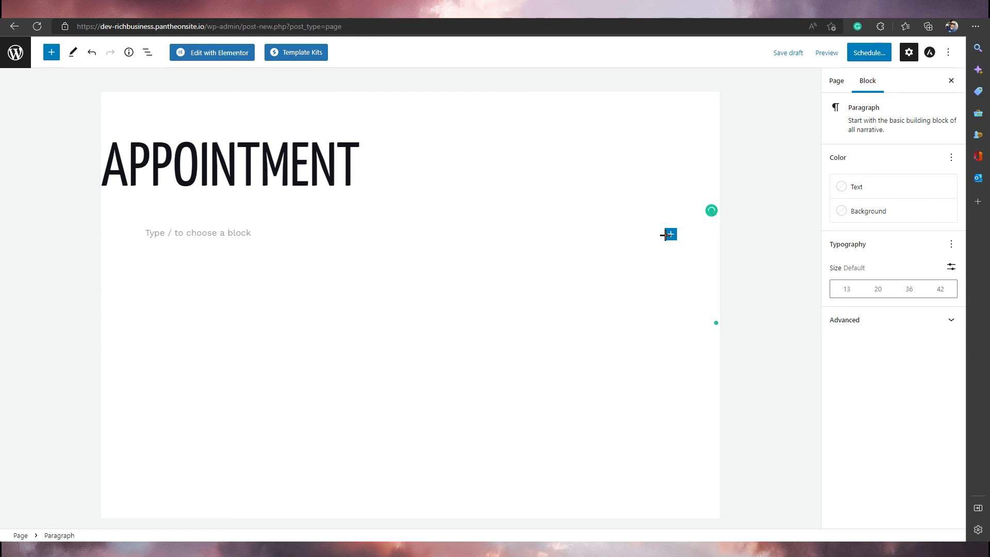
{"action": "left_click", "coordinate": [670, 234]}
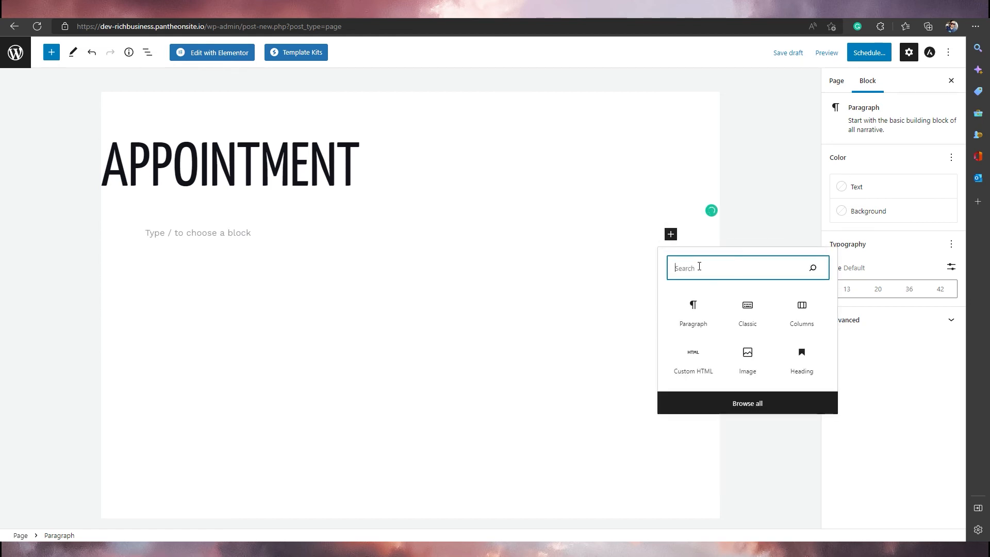
{"action": "type", "text": "BOO"}
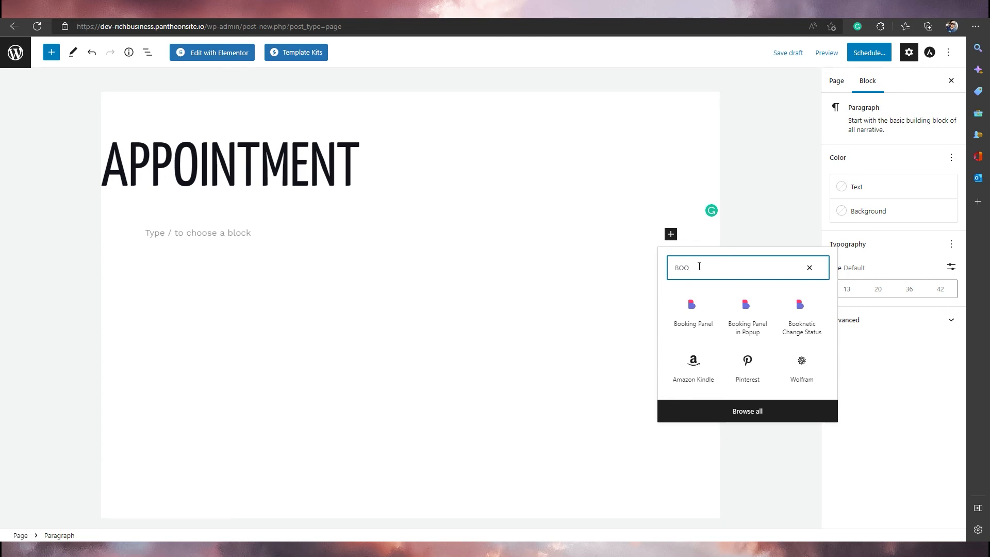
{"action": "left_click", "coordinate": [692, 316]}
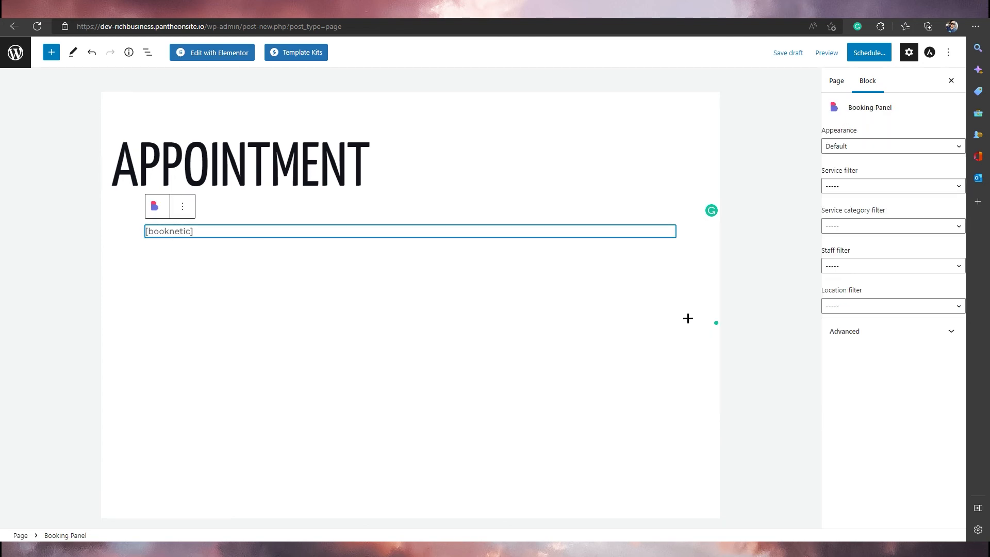
{"action": "left_click", "coordinate": [265, 266]}
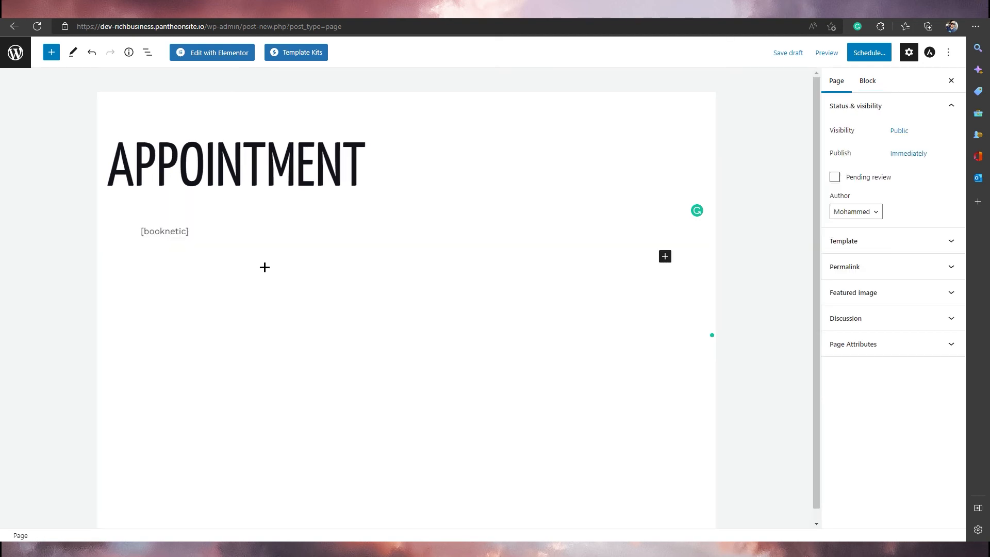
- Publish the APPOINTMENT page and open the live version
{"action": "left_click", "coordinate": [864, 52]}
{"action": "left_click", "coordinate": [872, 55]}
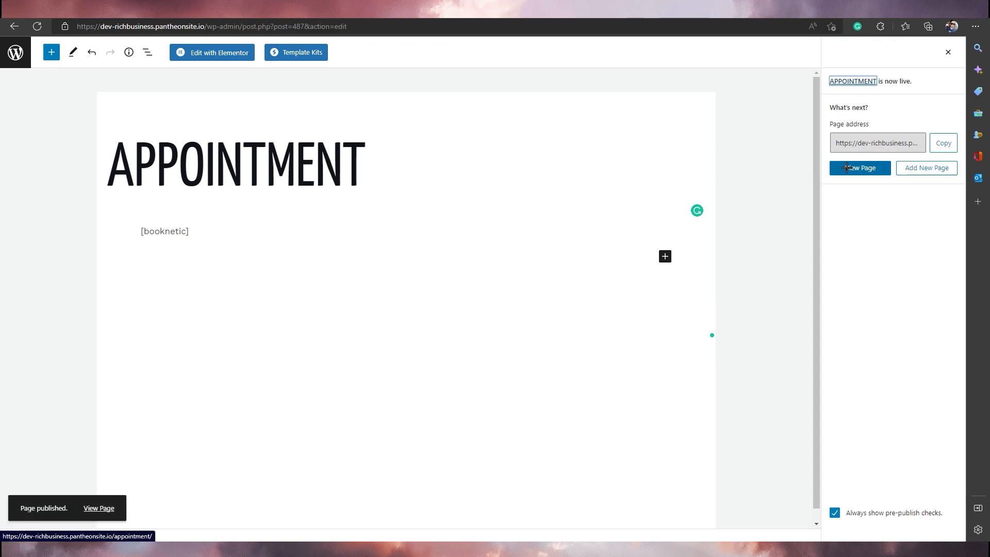
{"action": "left_click", "coordinate": [847, 168]}
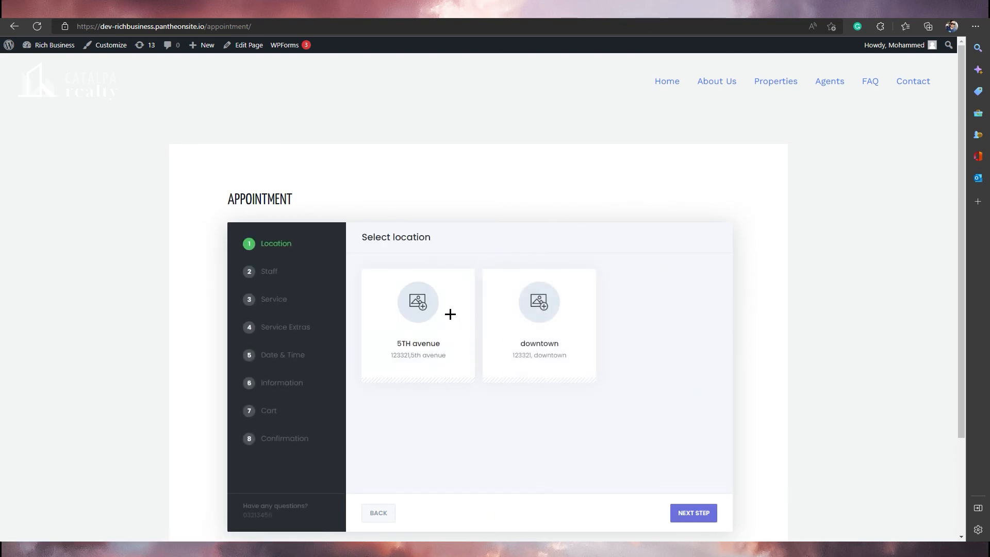
- Test the booking form by choosing the 5TH avenue location, trying to continue past staff selection, and returning to the locations
{"action": "left_click", "coordinate": [423, 312]}
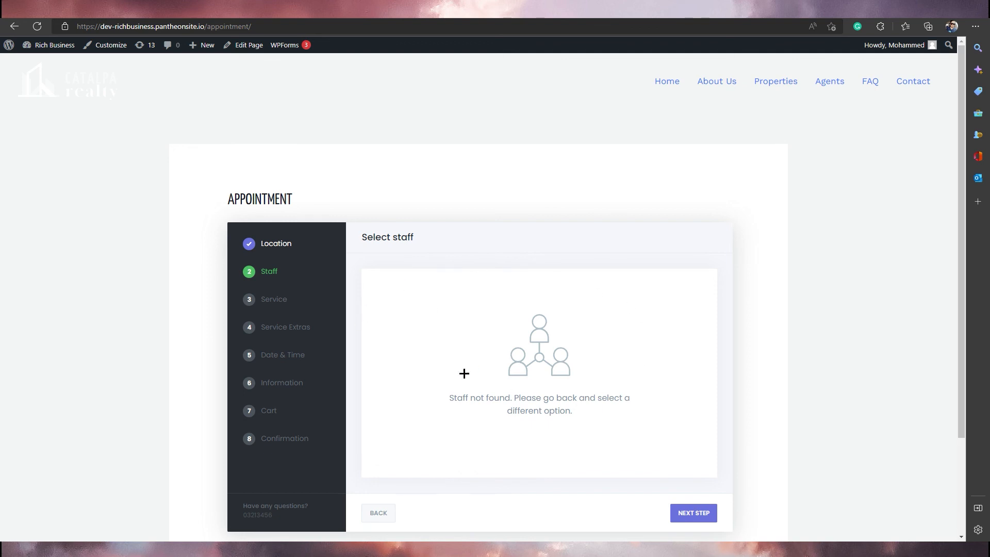
{"action": "scroll", "coordinate": [571, 256], "scroll_direction": "down", "scroll_amount": 2}
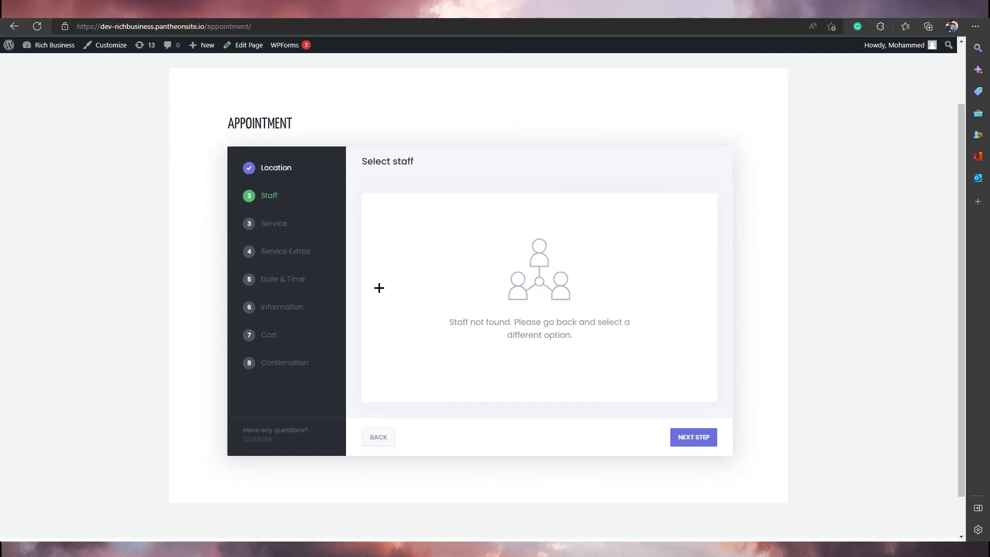
{"action": "left_click", "coordinate": [699, 444]}
{"action": "scroll", "coordinate": [306, 377], "scroll_direction": "up", "scroll_amount": 2}
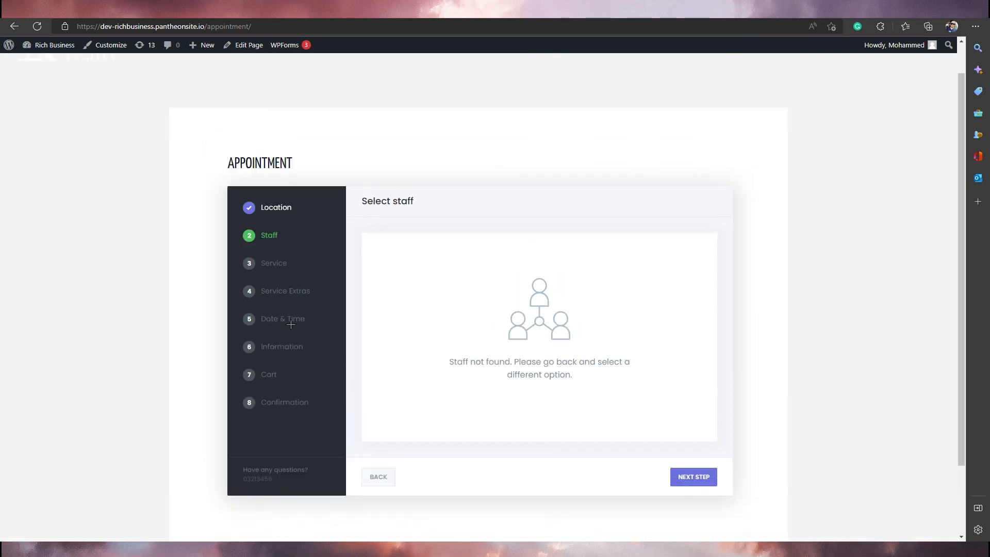
{"action": "scroll", "coordinate": [598, 423], "scroll_direction": "down", "scroll_amount": 3}
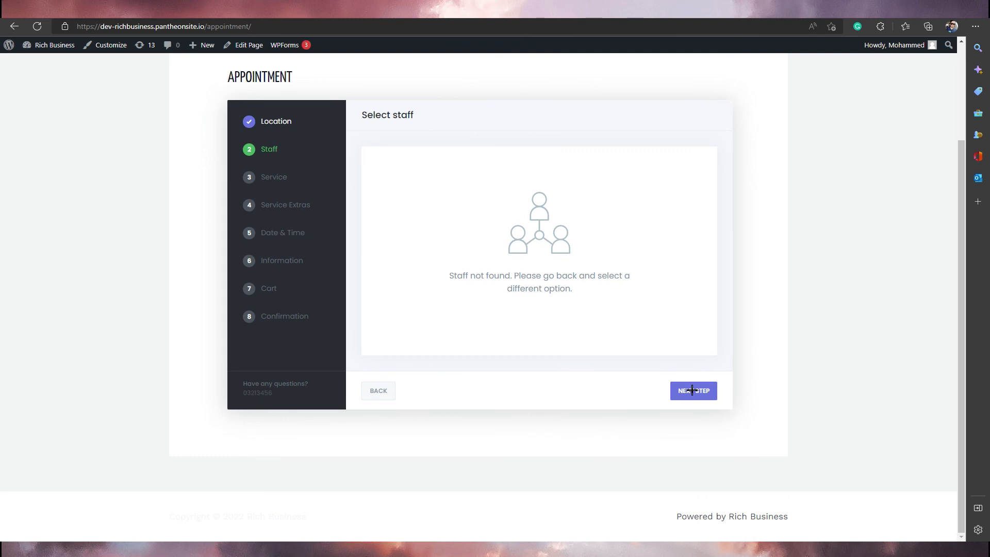
{"action": "left_click", "coordinate": [676, 394]}
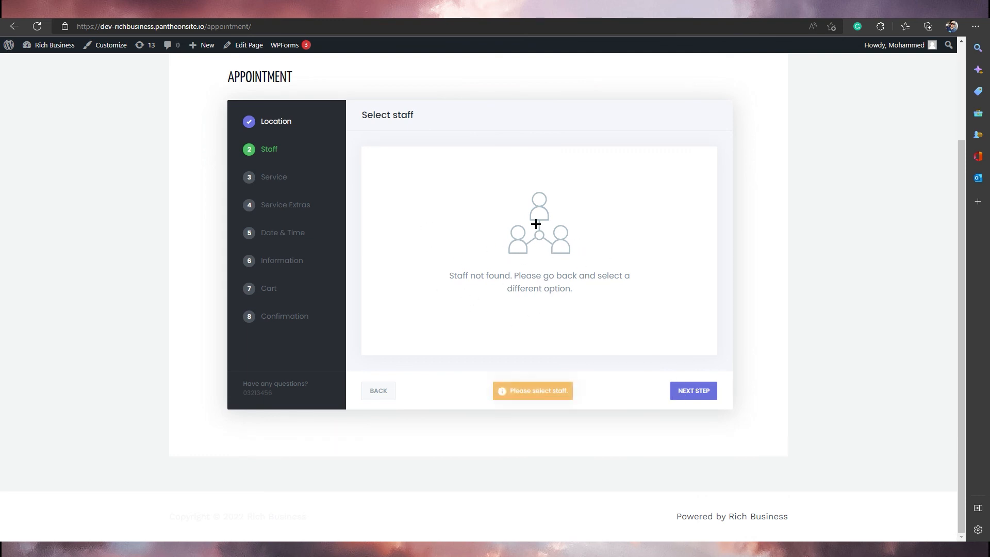
{"action": "left_click", "coordinate": [381, 392]}
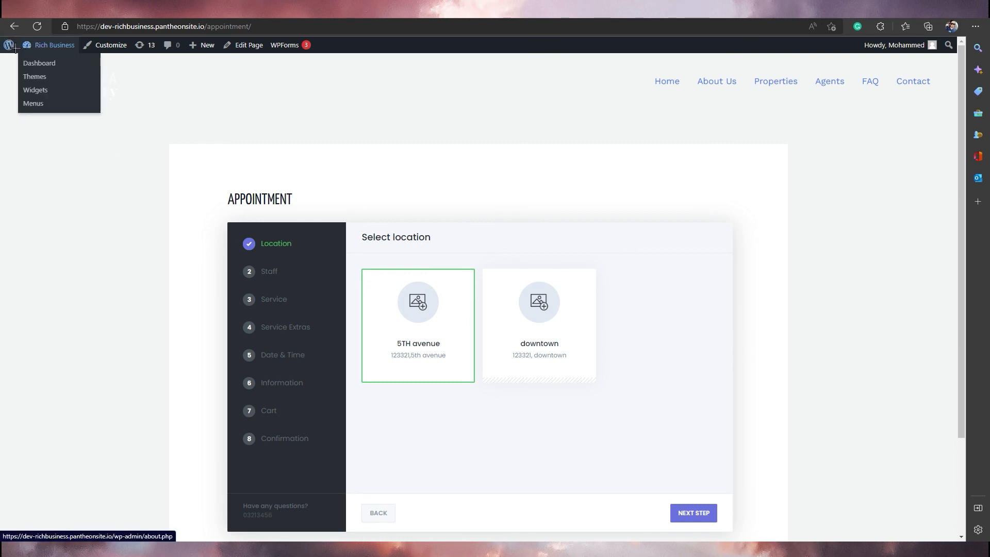
- Leave the live page for the admin's About WordPress page and look over its release information
{"action": "left_click", "coordinate": [11, 46]}
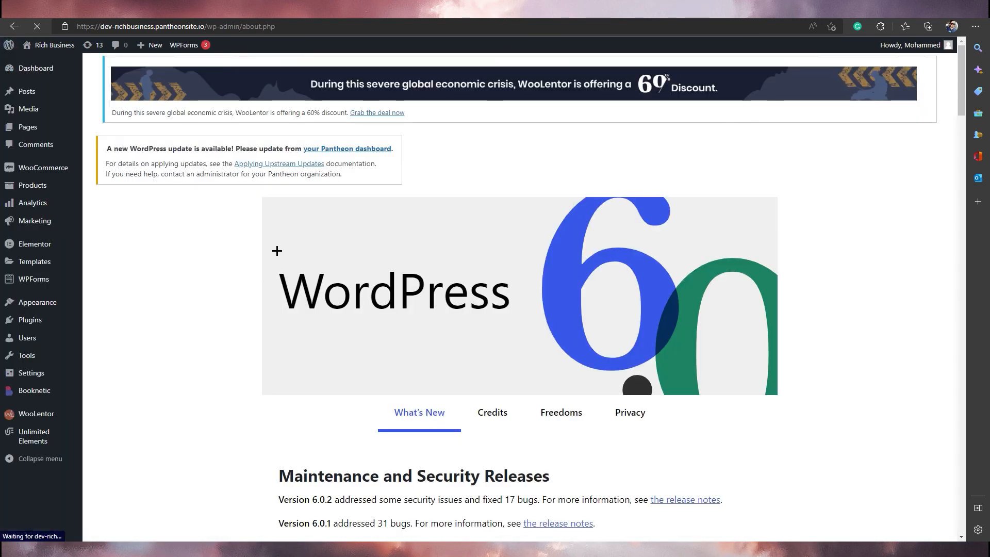
{"action": "scroll", "coordinate": [252, 254], "scroll_direction": "down", "scroll_amount": 4}
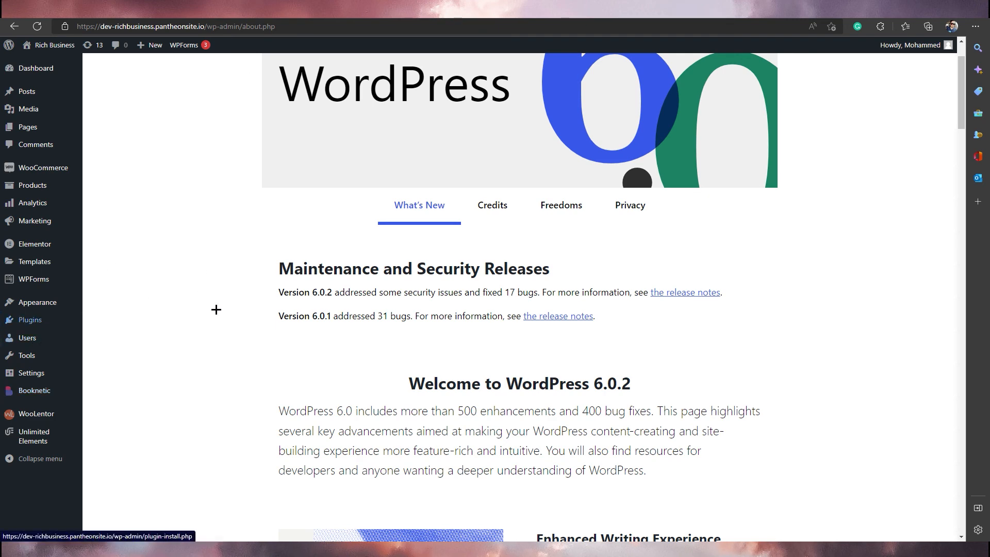
{"action": "scroll", "coordinate": [216, 280], "scroll_direction": "up", "scroll_amount": 2}
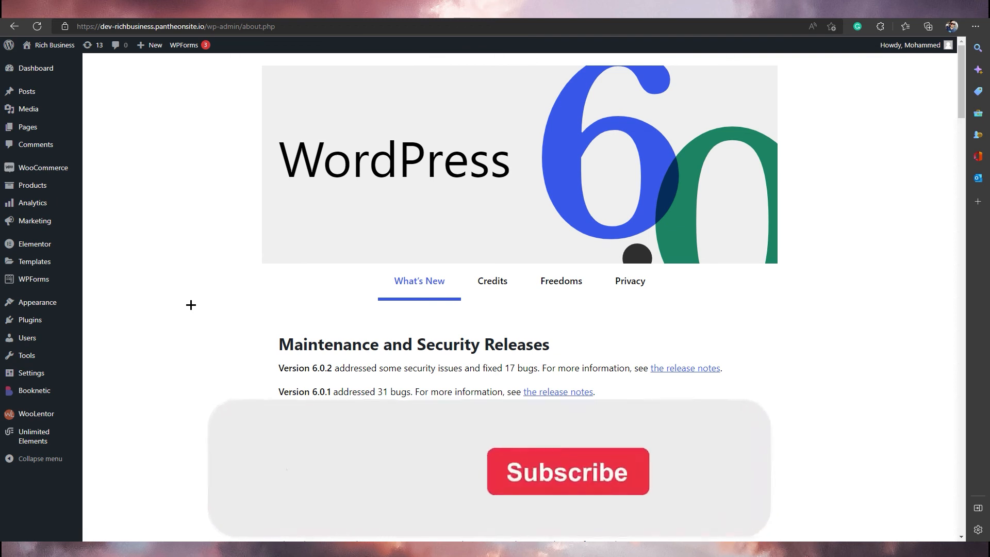